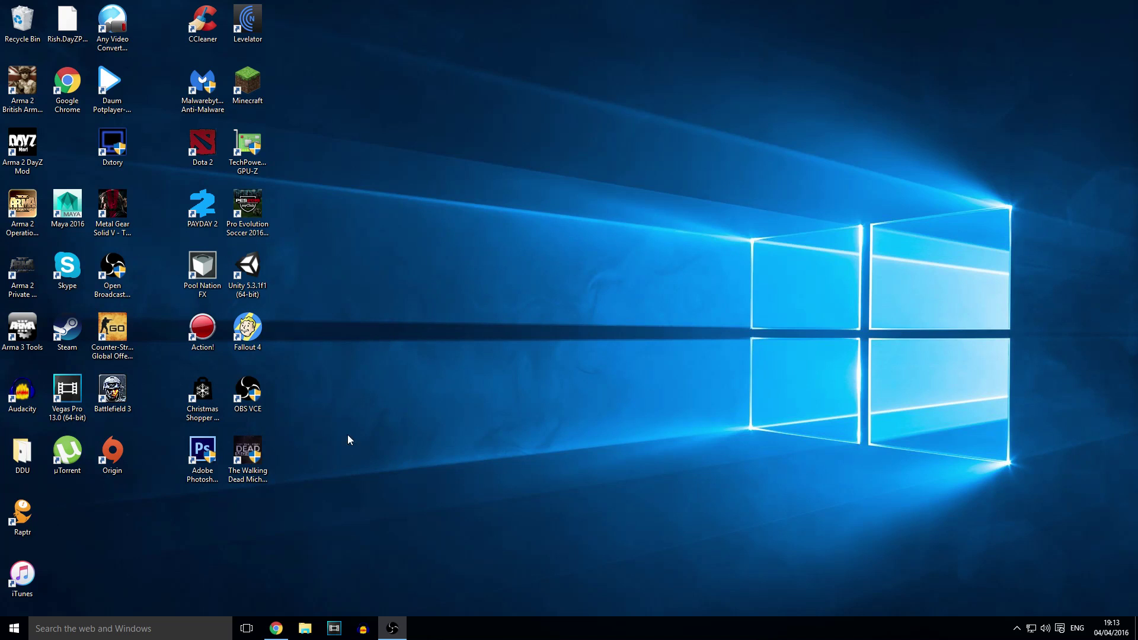
Step: Search the web for "remote play pc" in Chrome and open the Remote Play PC Free (Alpha) page on tmacdev.com
{"action": "left_click", "coordinate": [276, 628]}
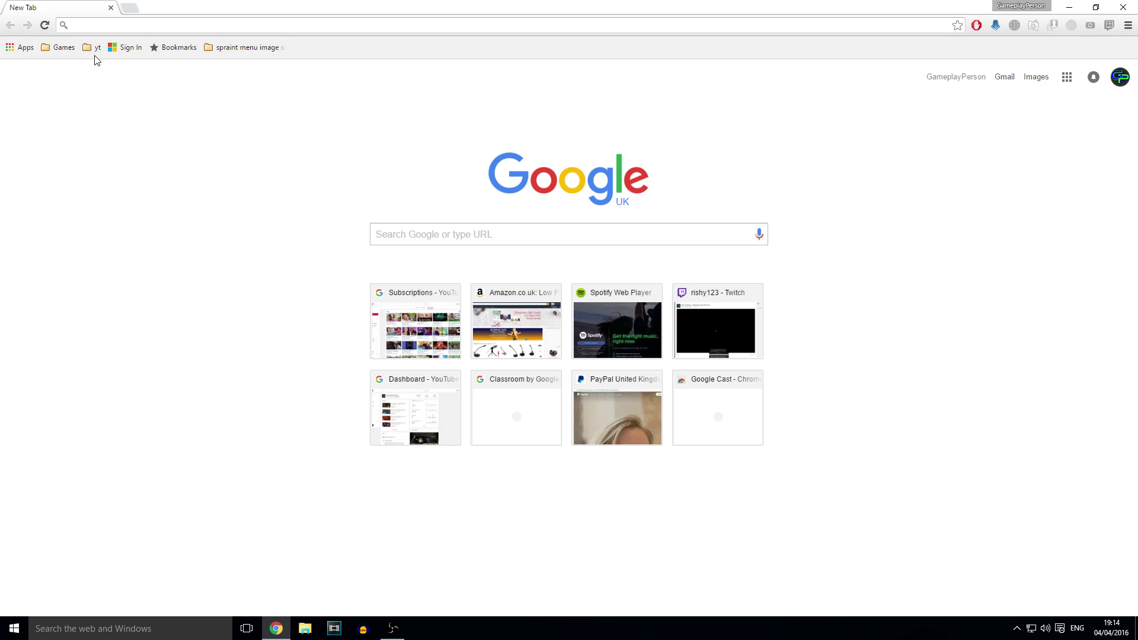
{"action": "type", "text": "remo"}
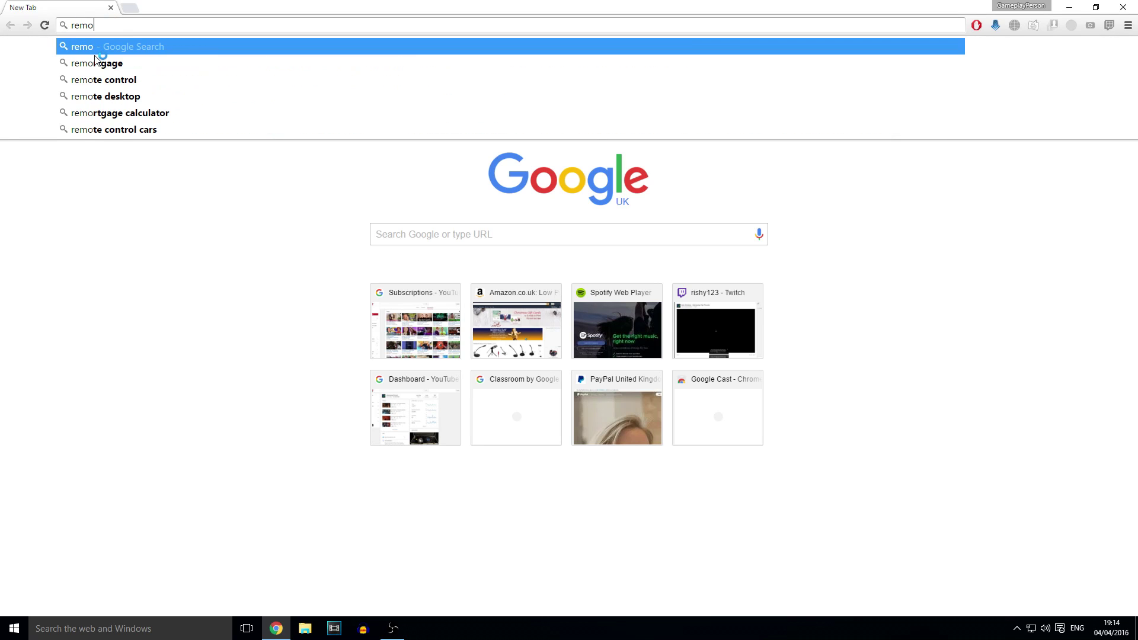
{"action": "type", "text": "te play pc"}
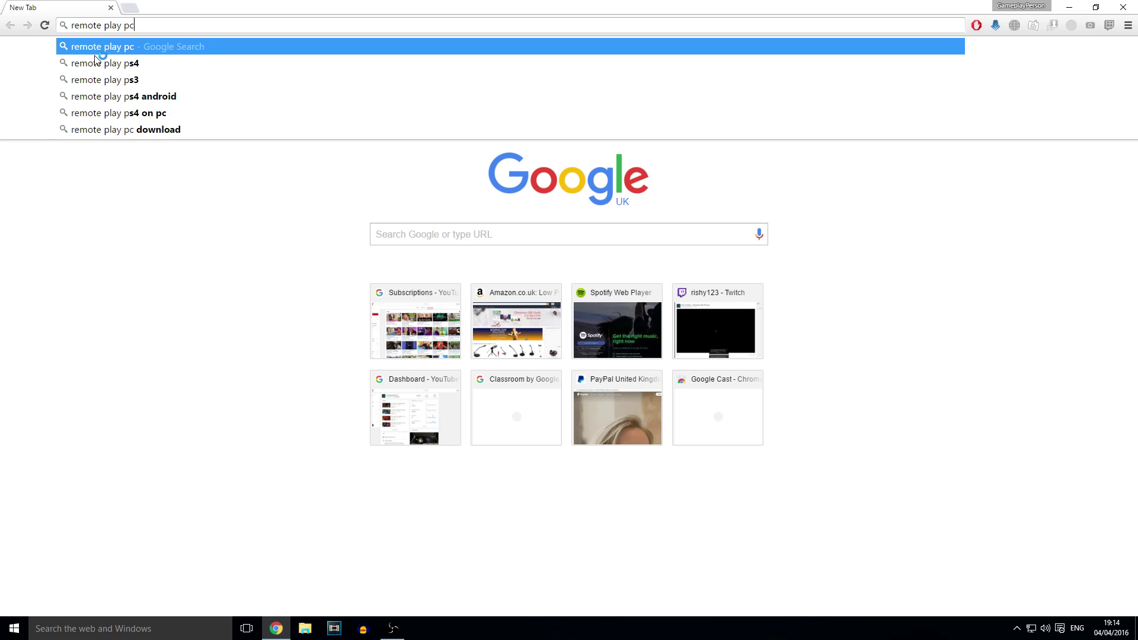
{"action": "key", "text": "Return"}
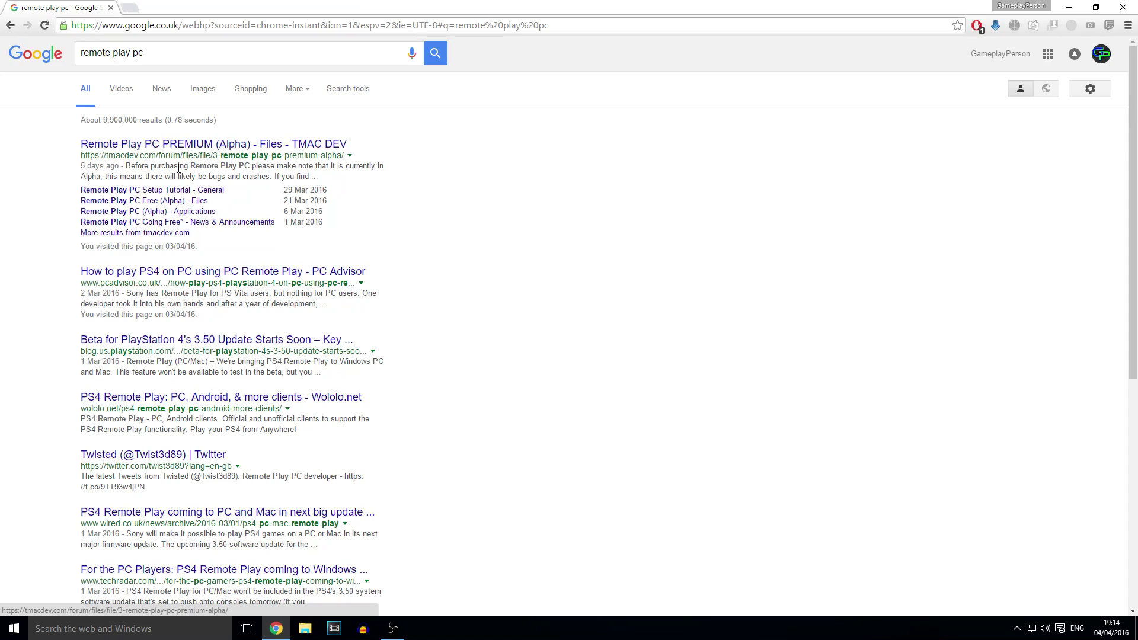
{"action": "left_click", "coordinate": [171, 203]}
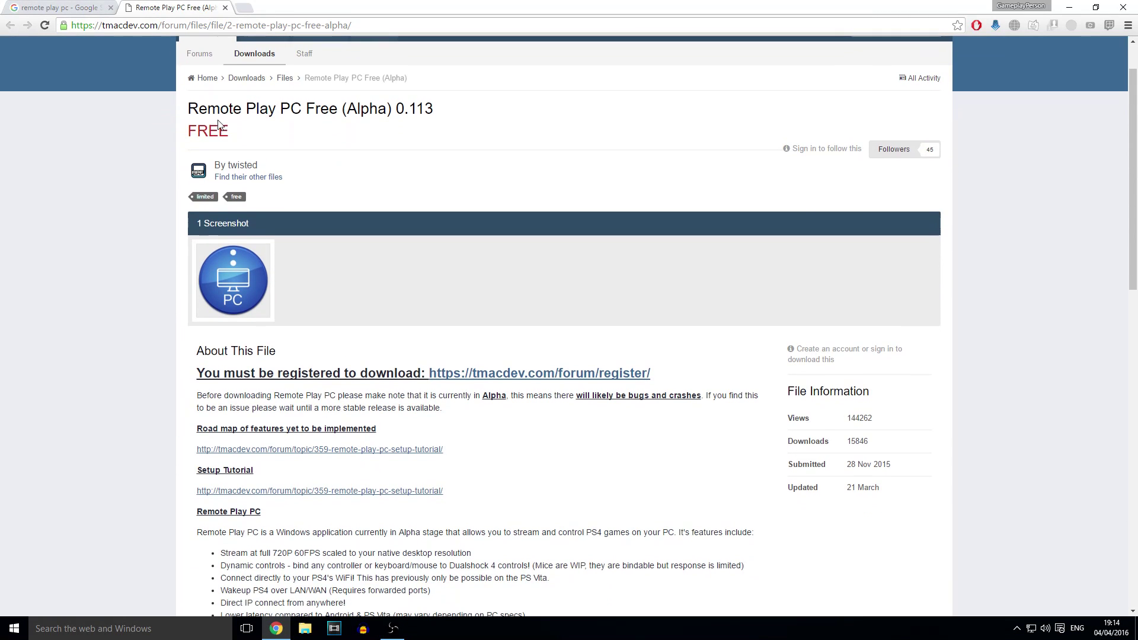
Step: Look through the Remote Play PC Free file page and sign in to the TMAC DEV site with the existing account
{"action": "scroll", "coordinate": [341, 384], "scroll_direction": "down", "scroll_amount": 10}
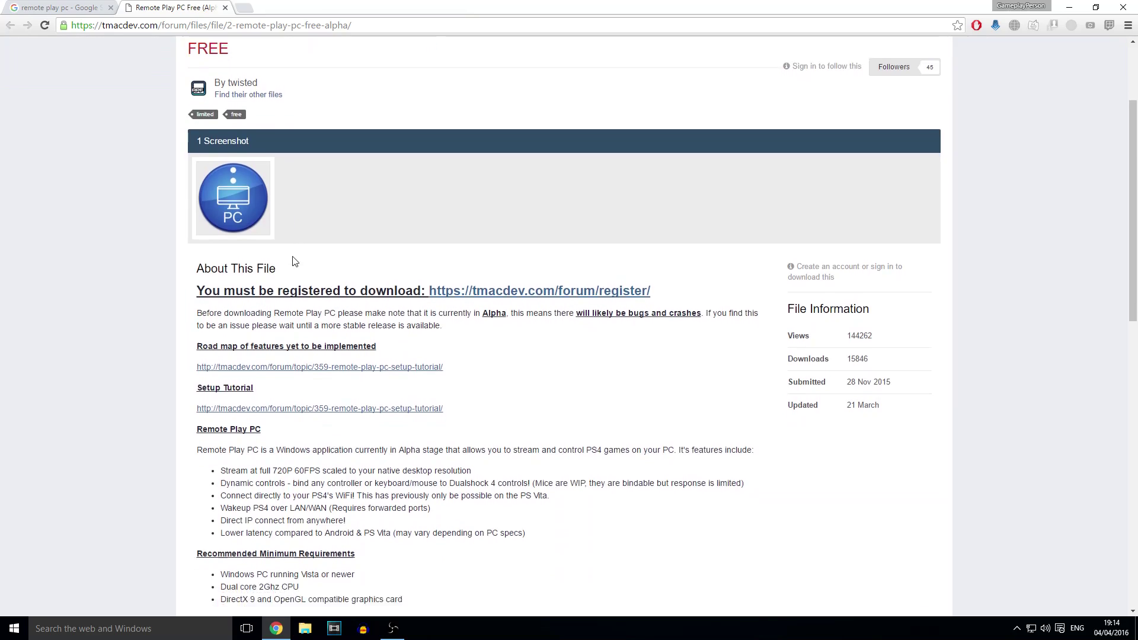
{"action": "scroll", "coordinate": [341, 384], "scroll_direction": "down", "scroll_amount": 5}
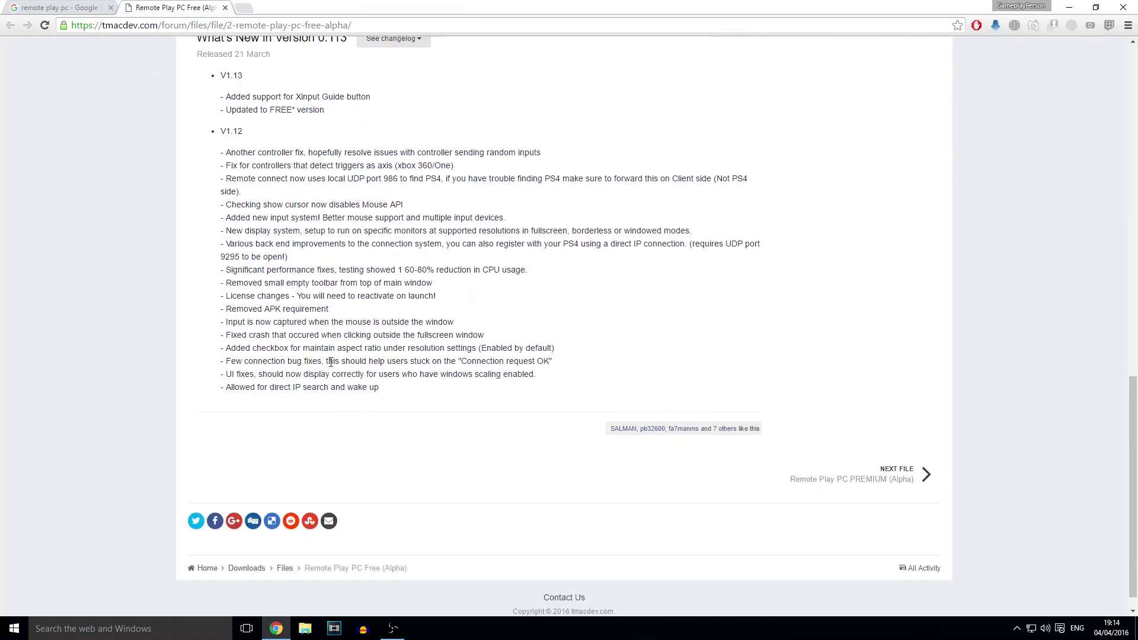
{"action": "scroll", "coordinate": [581, 255], "scroll_direction": "up", "scroll_amount": 15}
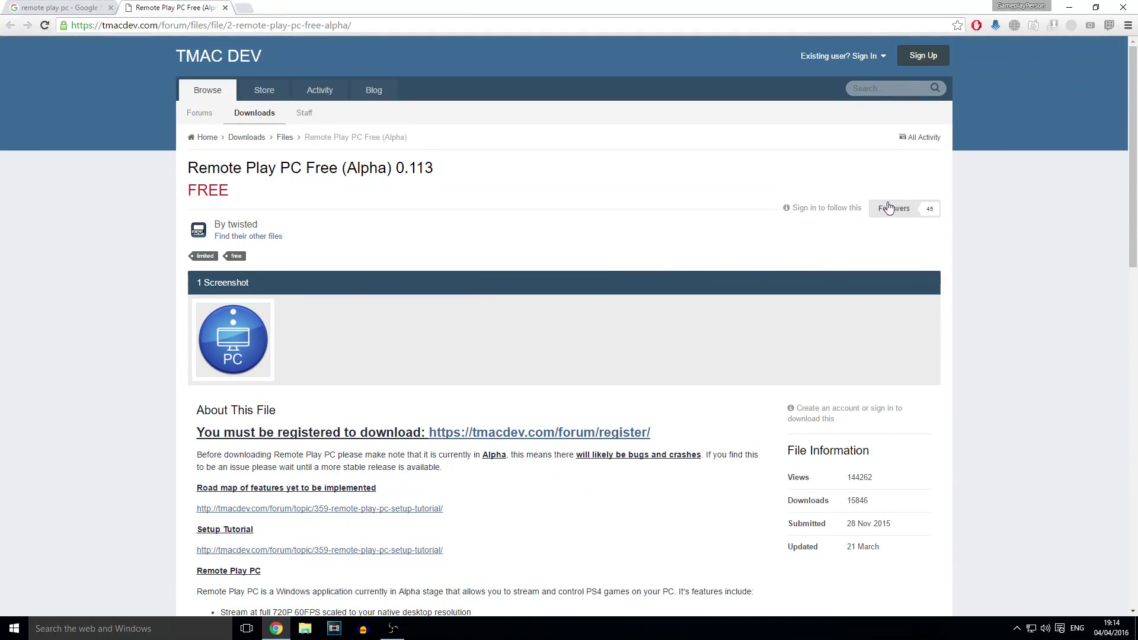
{"action": "left_click", "coordinate": [865, 55]}
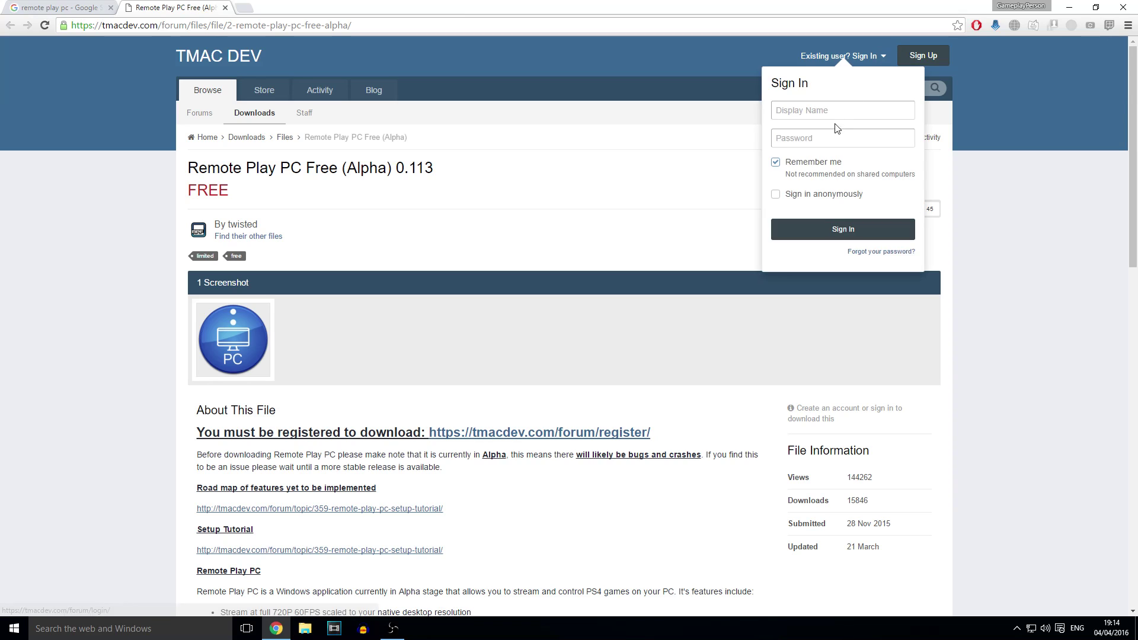
{"action": "left_click", "coordinate": [841, 226]}
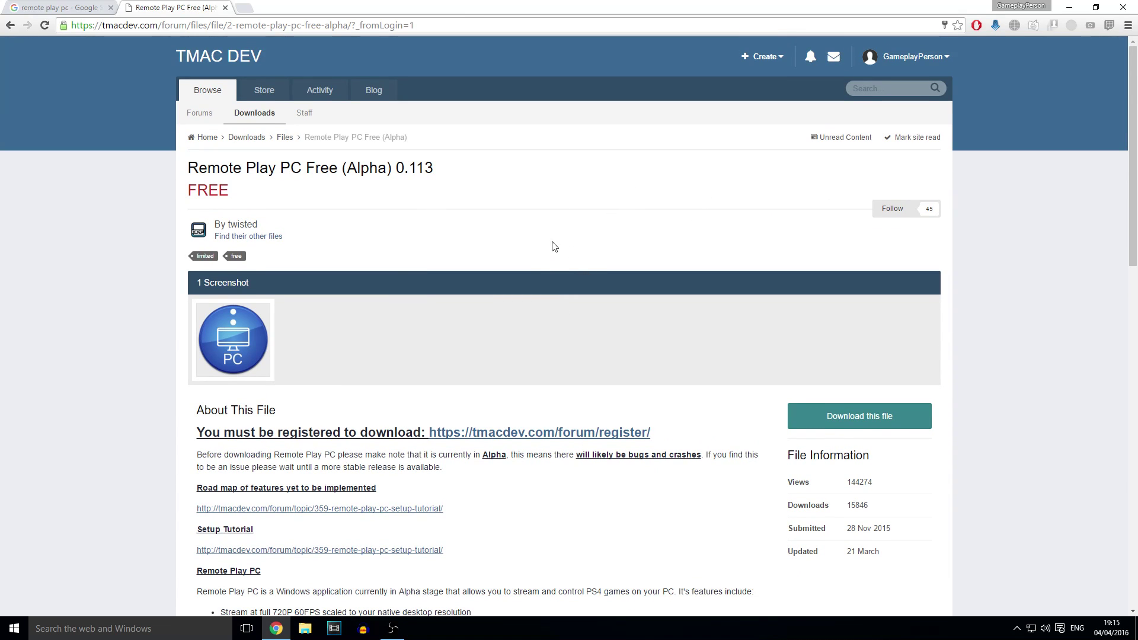
Step: Download the Remote Play PC Free file and save the installer as setup_free_1.13
{"action": "scroll", "coordinate": [497, 243], "scroll_direction": "down", "scroll_amount": 2}
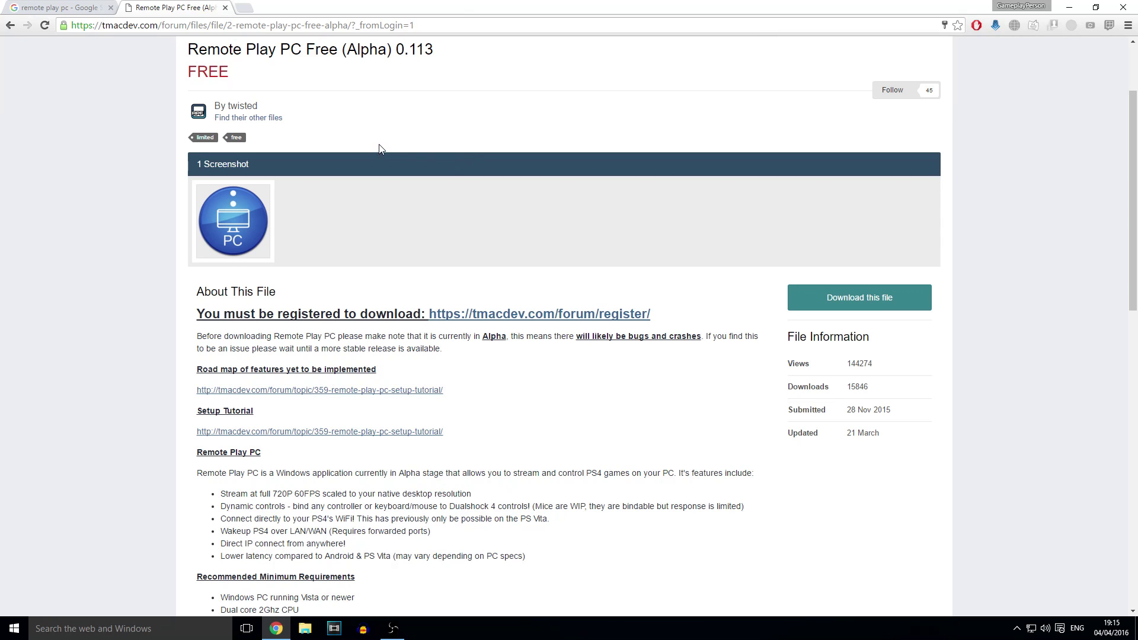
{"action": "scroll", "coordinate": [417, 151], "scroll_direction": "up", "scroll_amount": 2}
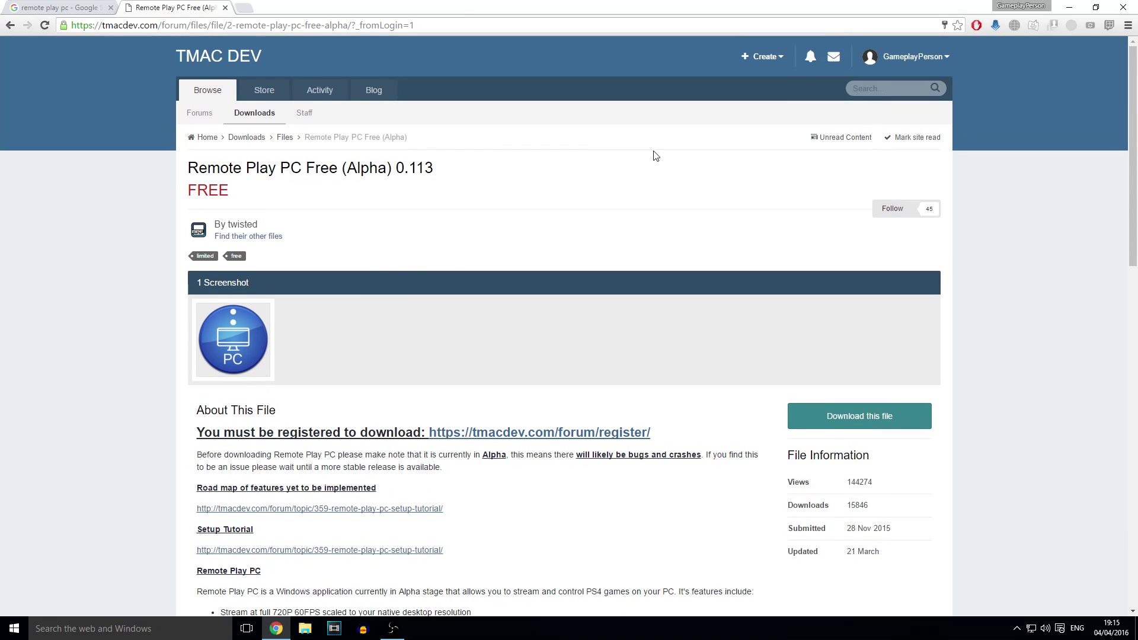
{"action": "scroll", "coordinate": [500, 183], "scroll_direction": "down", "scroll_amount": 2}
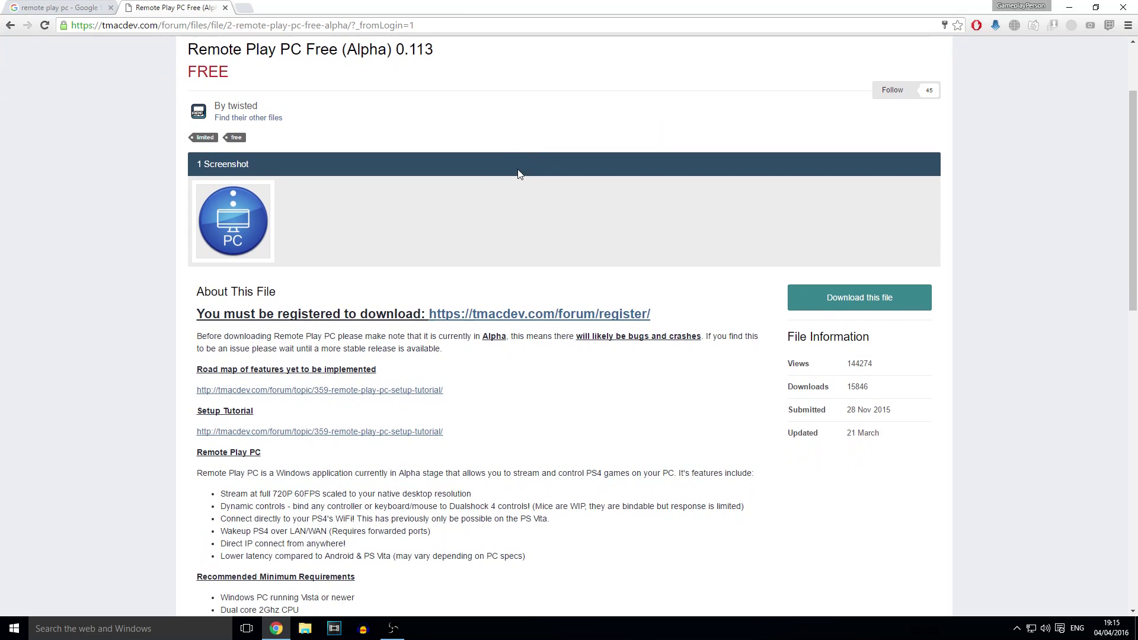
{"action": "scroll", "coordinate": [754, 256], "scroll_direction": "down", "scroll_amount": 2}
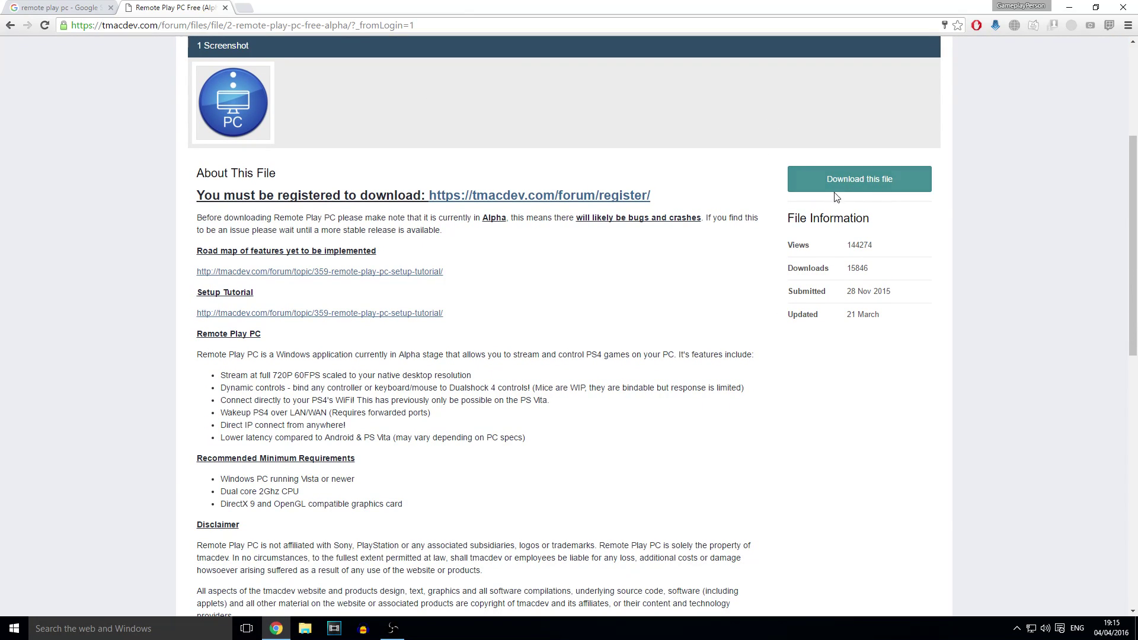
{"action": "left_click", "coordinate": [846, 185]}
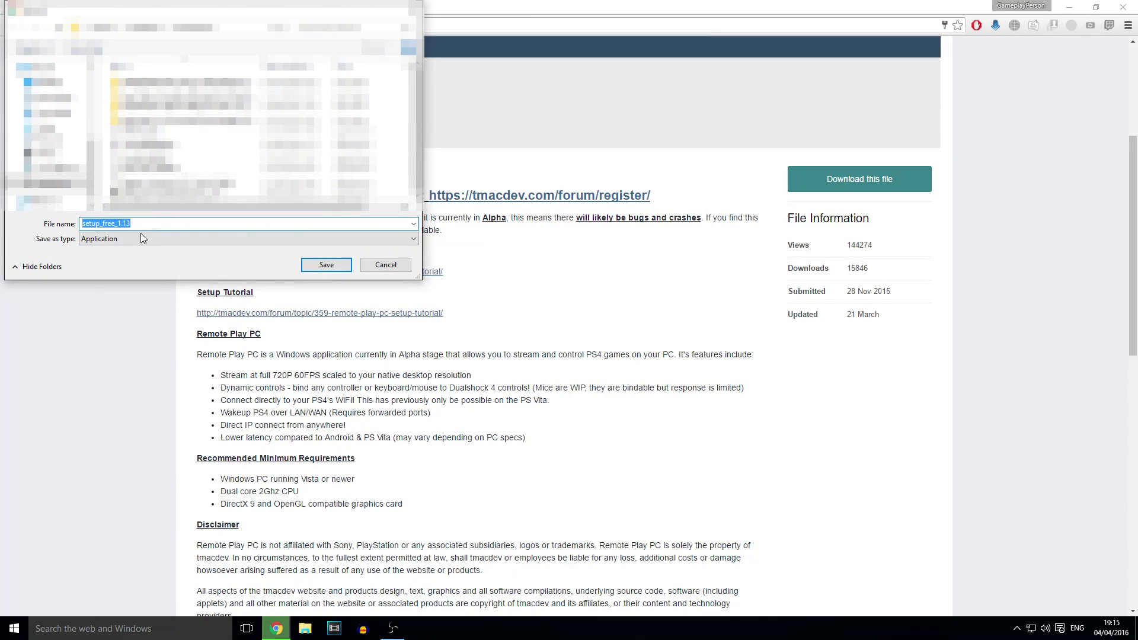
{"action": "left_click", "coordinate": [326, 264]}
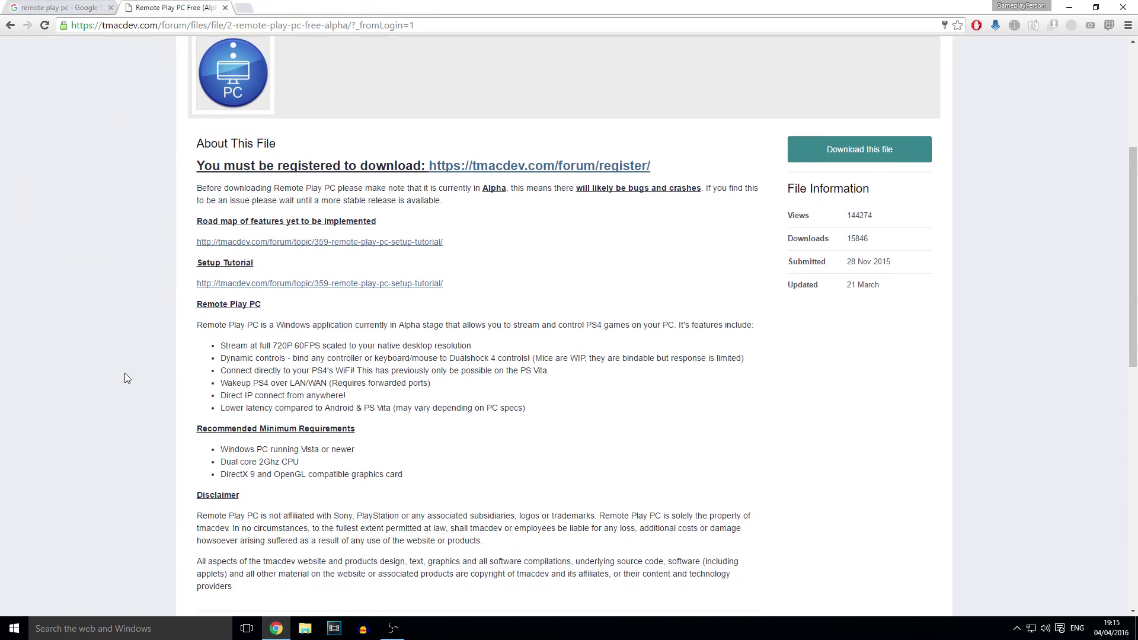
Step: Run setup_free_1.13.exe and install Remote Play PC Free in the default folder with a desktop shortcut
{"action": "scroll", "coordinate": [181, 537], "scroll_direction": "up", "scroll_amount": 4}
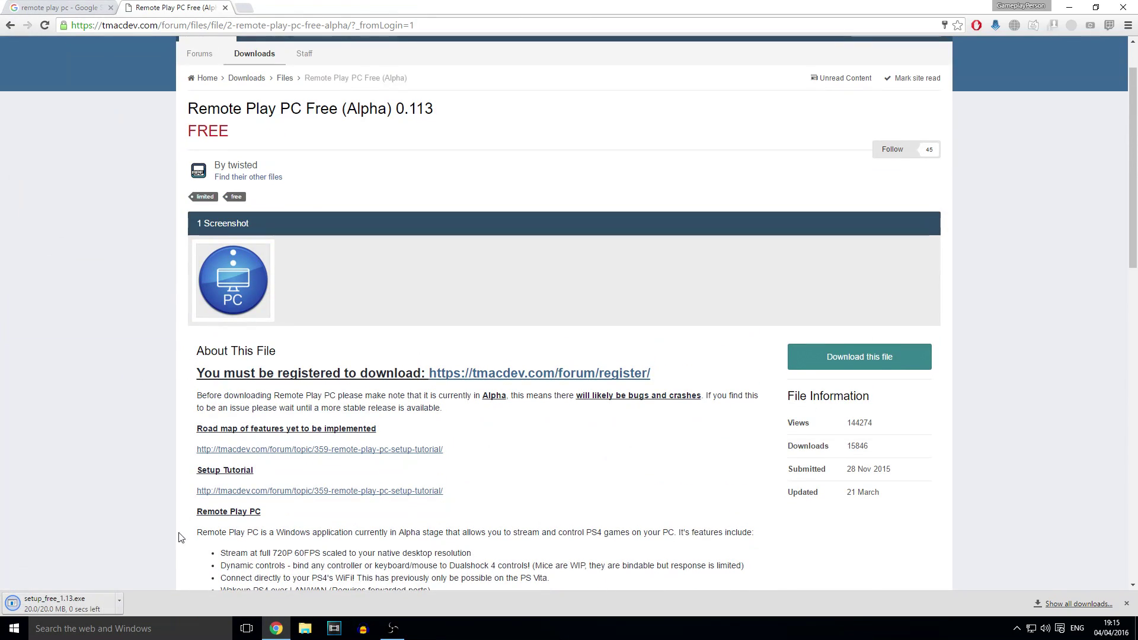
{"action": "left_click", "coordinate": [80, 602]}
{"action": "left_click", "coordinate": [607, 328]}
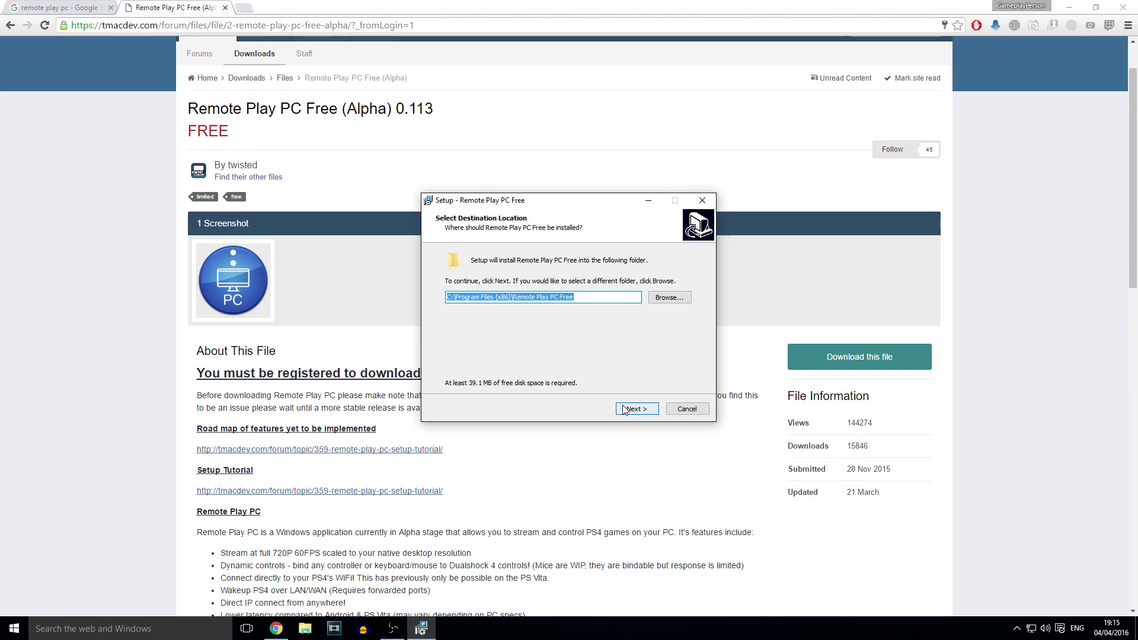
{"action": "left_click", "coordinate": [625, 409]}
{"action": "left_click", "coordinate": [624, 410]}
{"action": "left_click", "coordinate": [623, 410]}
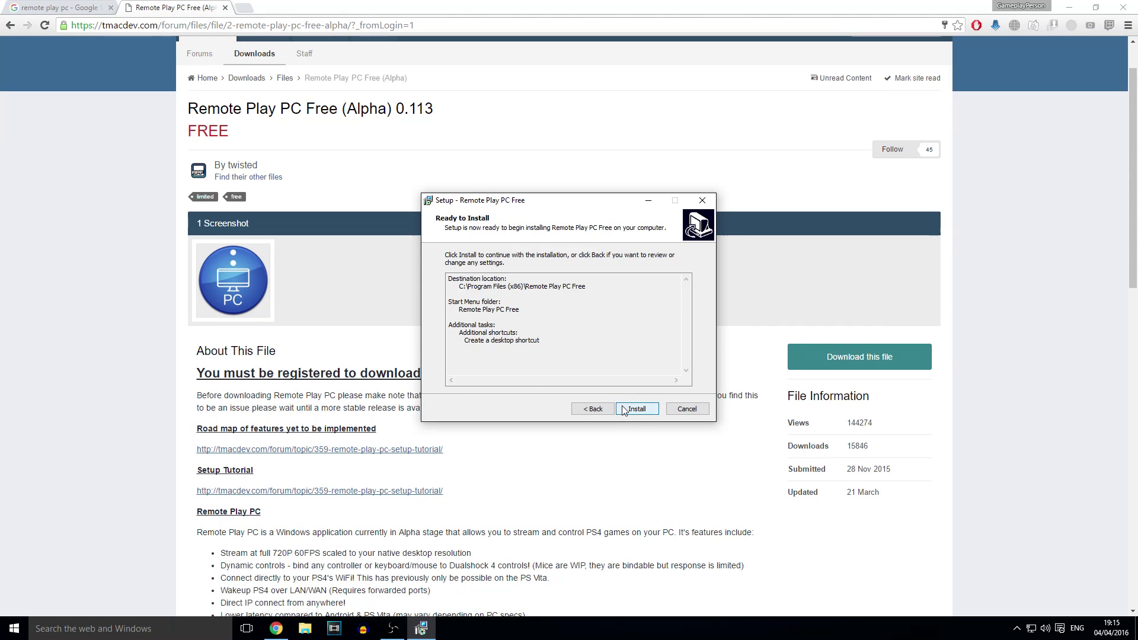
{"action": "left_click", "coordinate": [623, 410]}
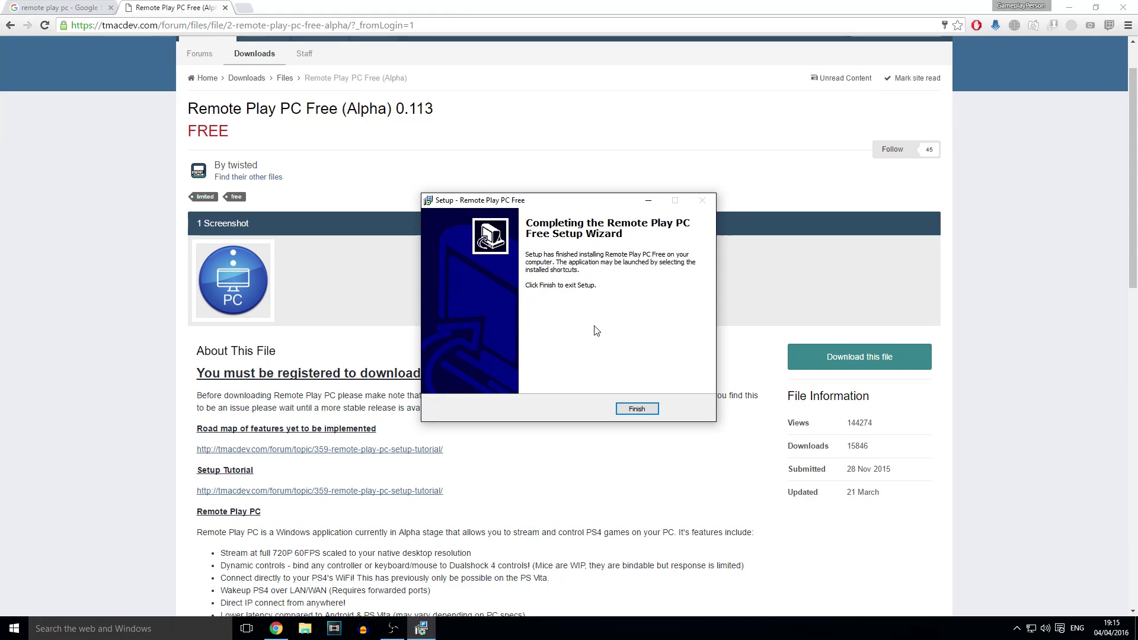
{"action": "left_click", "coordinate": [636, 408]}
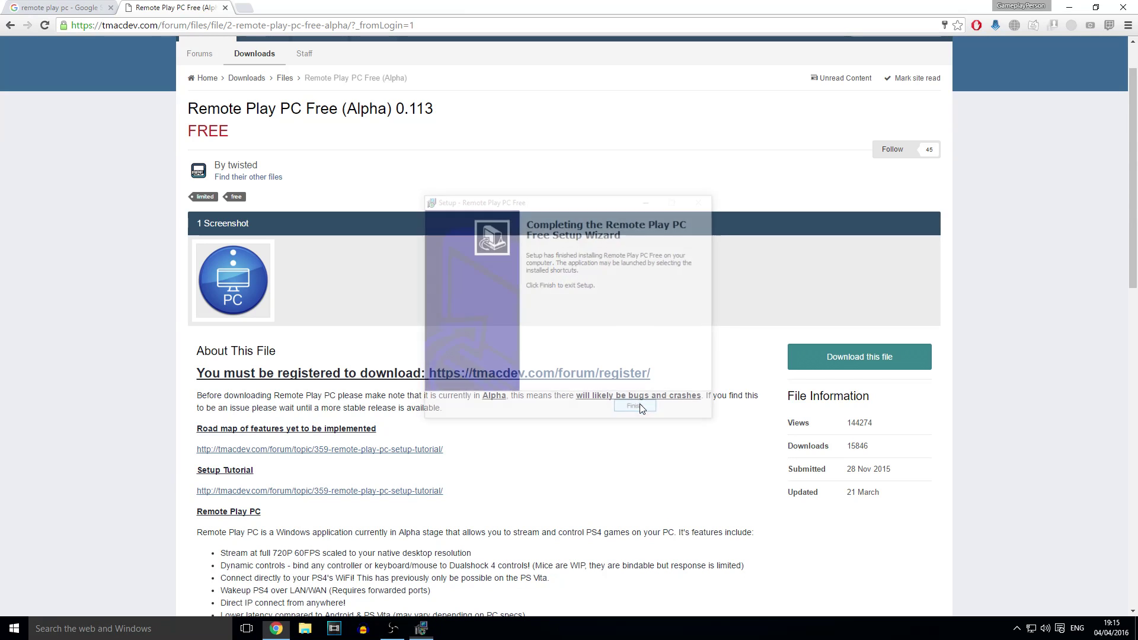
Step: Minimize the browser and move the Remote Play PC Free shortcut to an empty desktop area away from the other icons
{"action": "left_click", "coordinate": [1068, 7]}
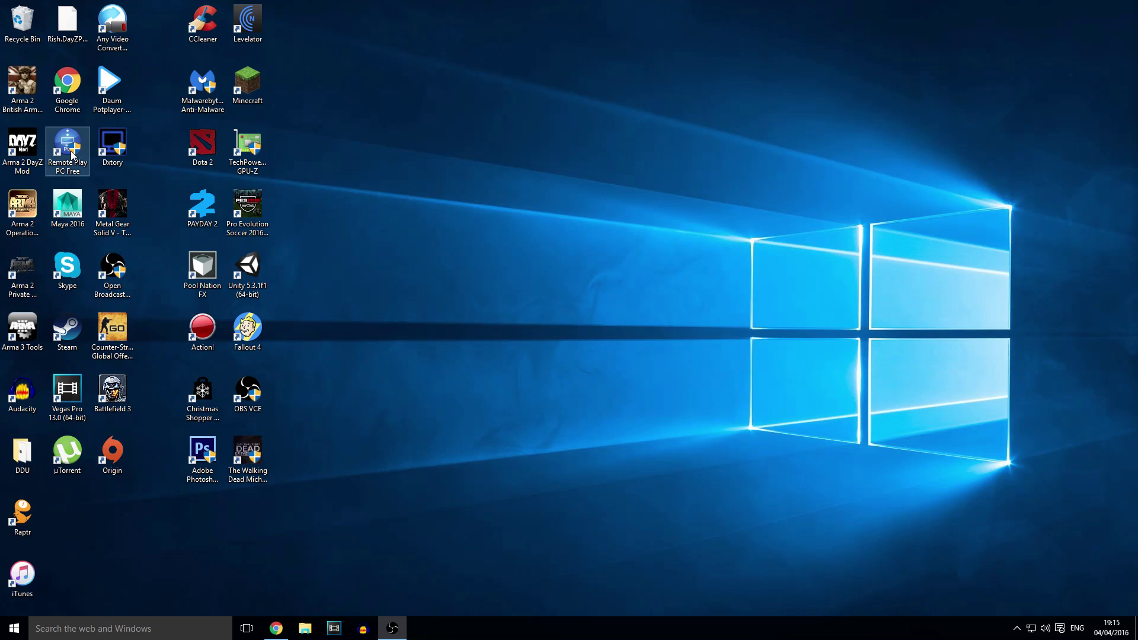
{"action": "left_click_drag", "start_coordinate": [71, 155], "coordinate": [878, 140]}
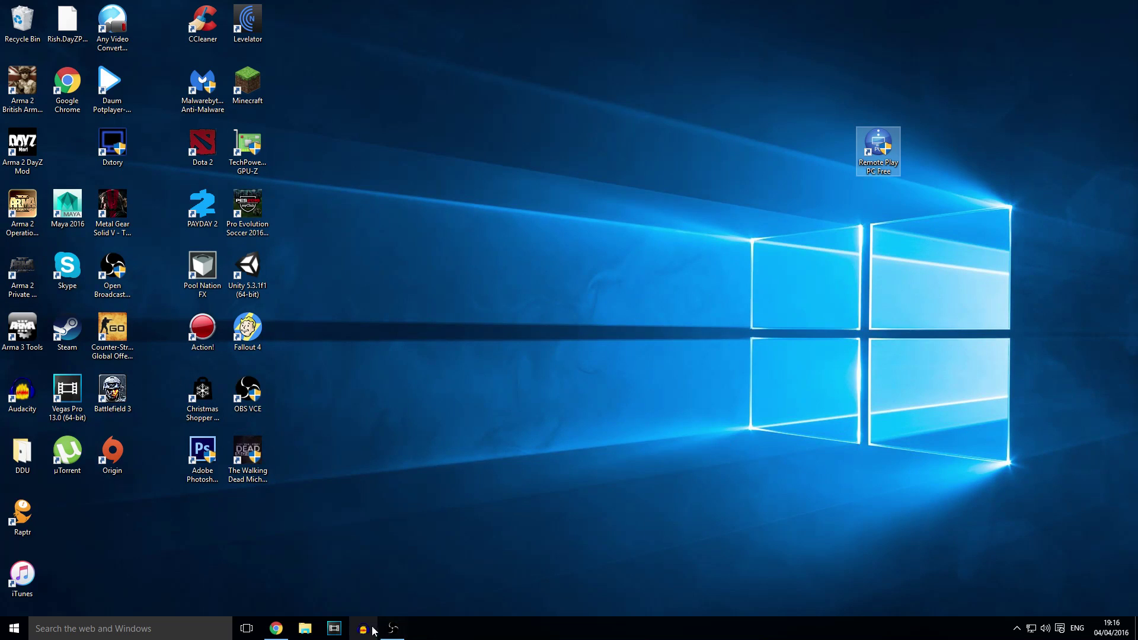
Step: Dismiss the site's notification request and review the features and requirements on the Remote Play PC PREMIUM (Alpha) page
{"action": "left_click", "coordinate": [276, 629]}
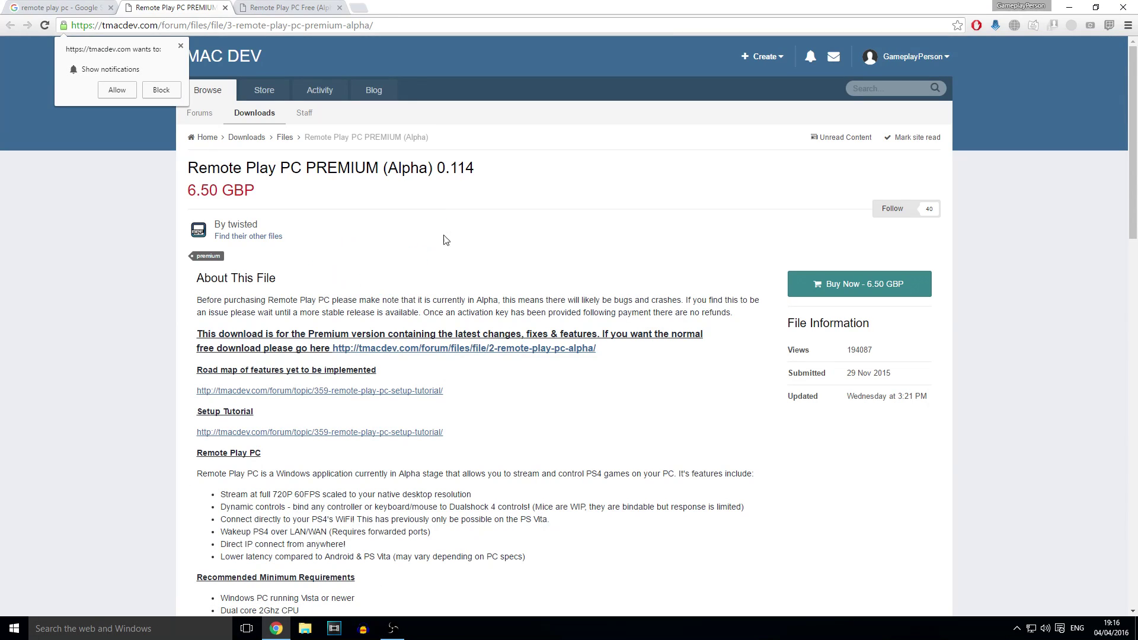
{"action": "left_click", "coordinate": [181, 46]}
{"action": "scroll", "coordinate": [336, 267], "scroll_direction": "down", "scroll_amount": 6}
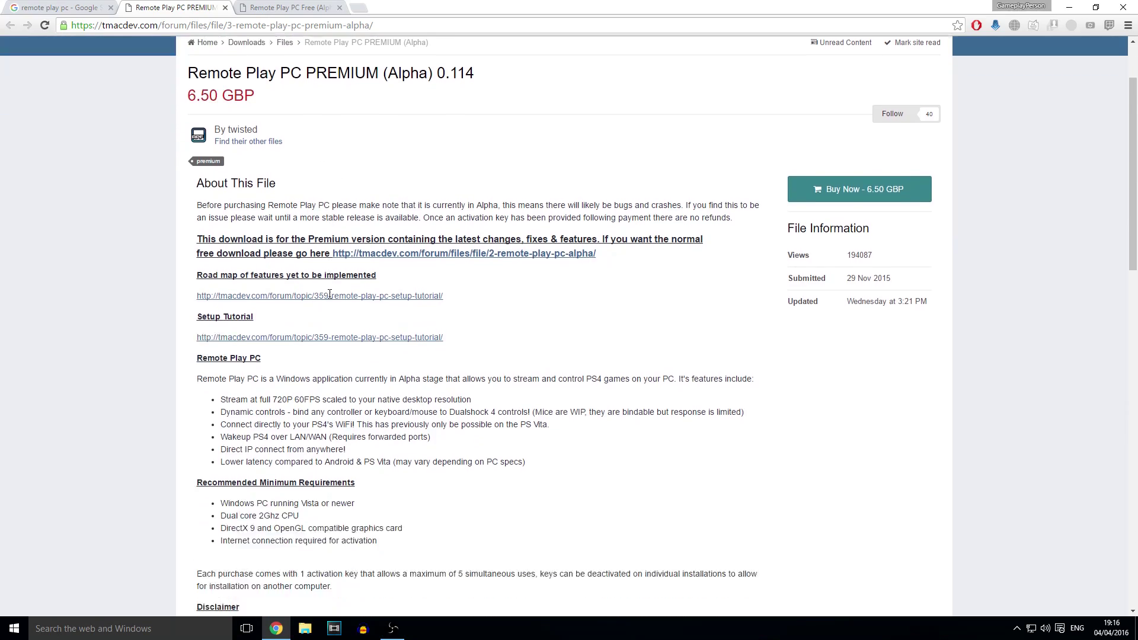
{"action": "scroll", "coordinate": [494, 382], "scroll_direction": "down", "scroll_amount": 2}
{"action": "scroll", "coordinate": [494, 382], "scroll_direction": "up", "scroll_amount": 8}
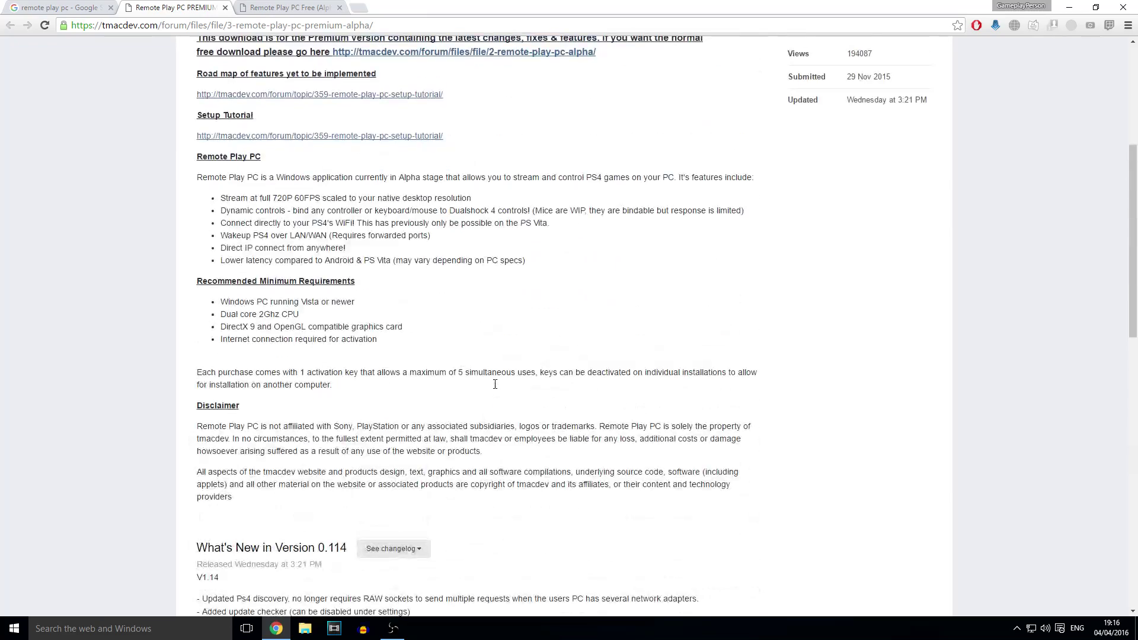
Step: Launch Remote Play PC Free from the desktop and allow it through Windows Firewall on private as well as public networks
{"action": "left_click", "coordinate": [1061, 9]}
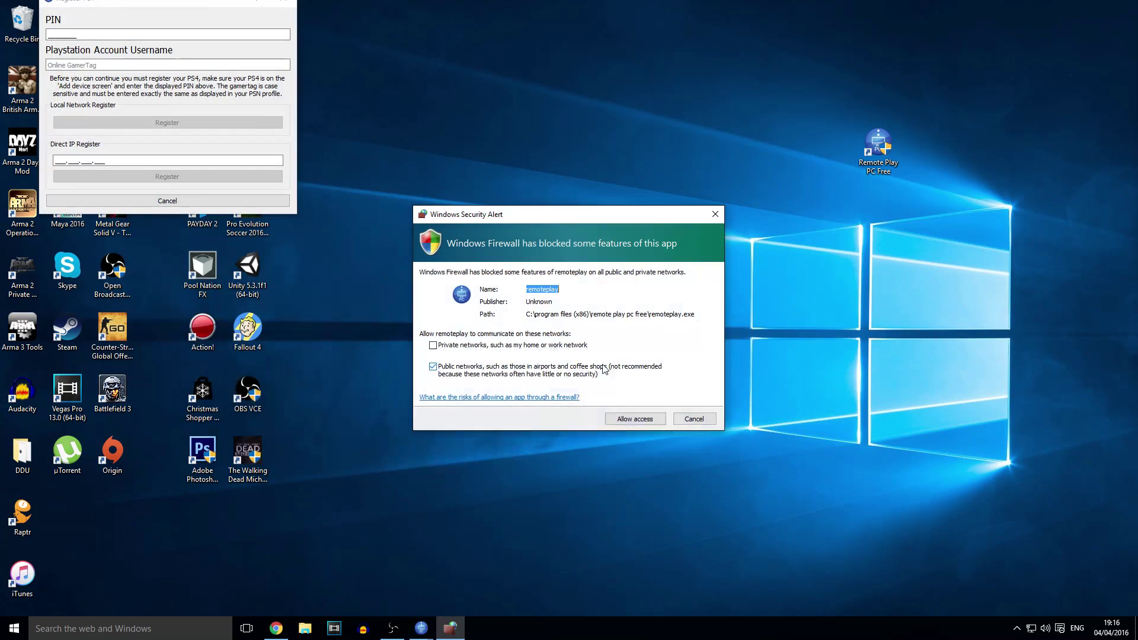
{"action": "left_click", "coordinate": [499, 345]}
{"action": "left_click", "coordinate": [635, 419]}
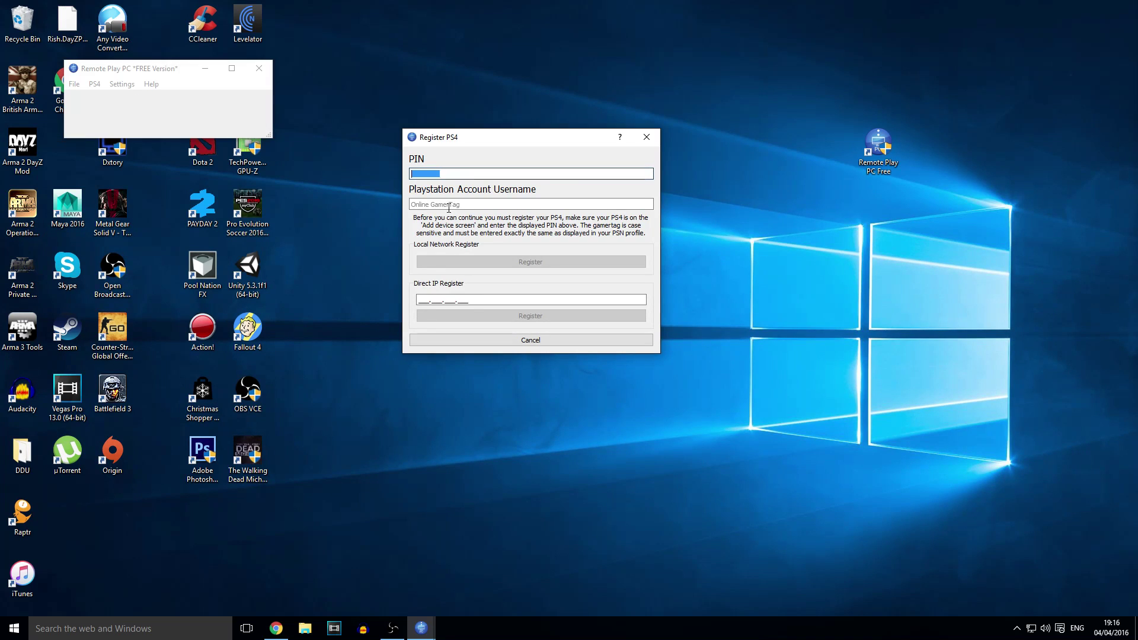
Step: Enter the PlayStation account username in the Register PS4 form and reposition its window
{"action": "left_click", "coordinate": [432, 204]}
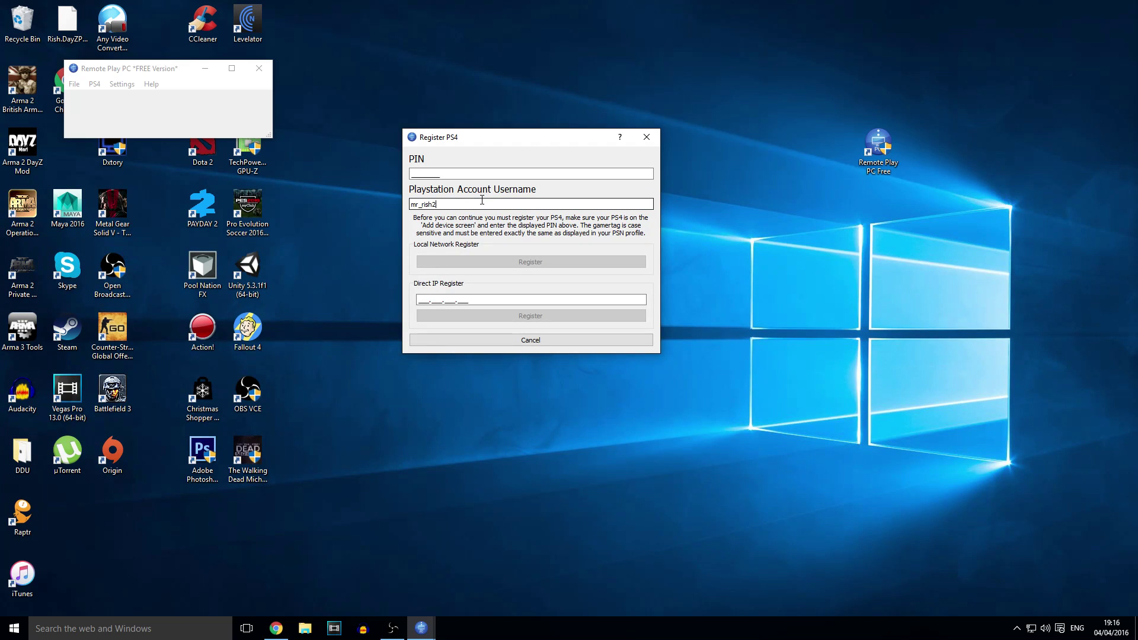
{"action": "left_click", "coordinate": [490, 302]}
{"action": "left_click", "coordinate": [485, 174]}
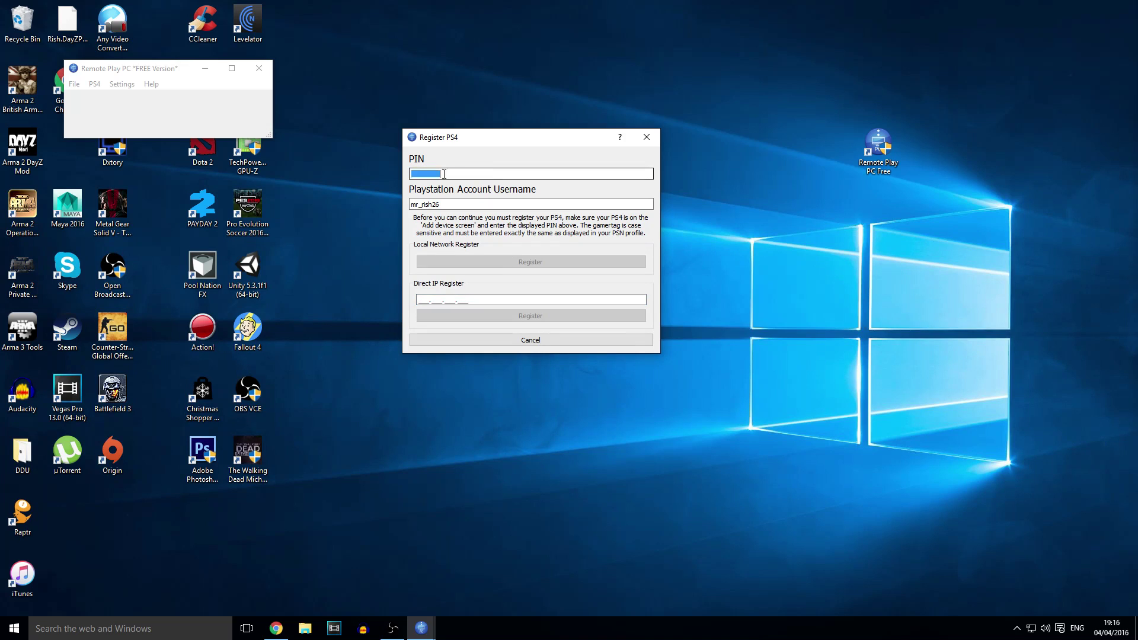
{"action": "left_click_drag", "start_coordinate": [499, 132], "coordinate": [482, 102]}
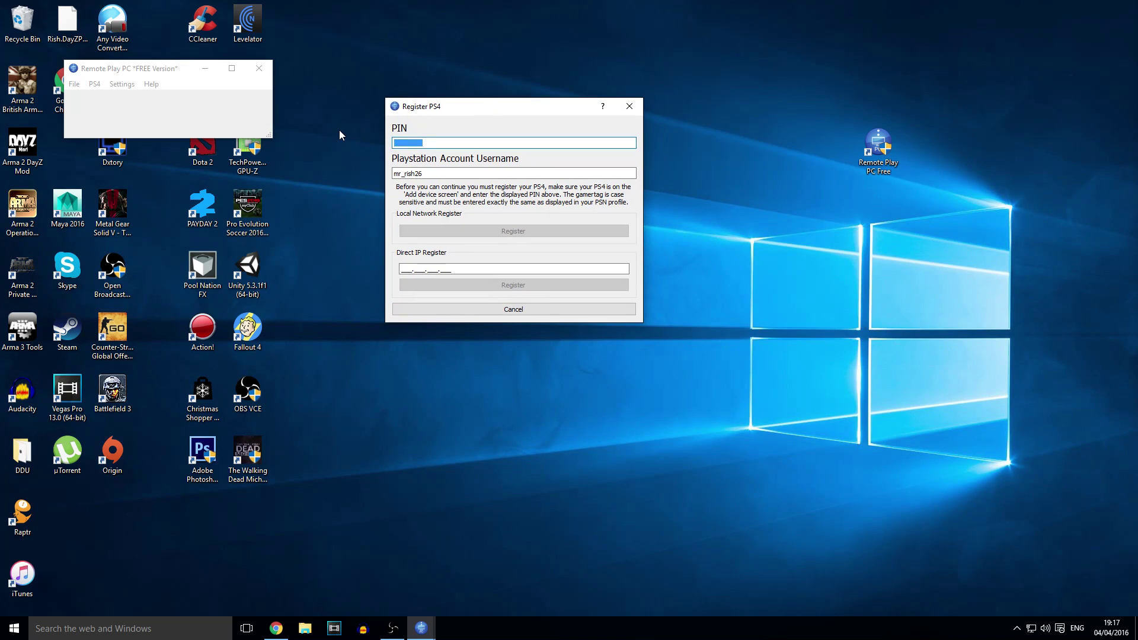
{"action": "left_click", "coordinate": [528, 269]}
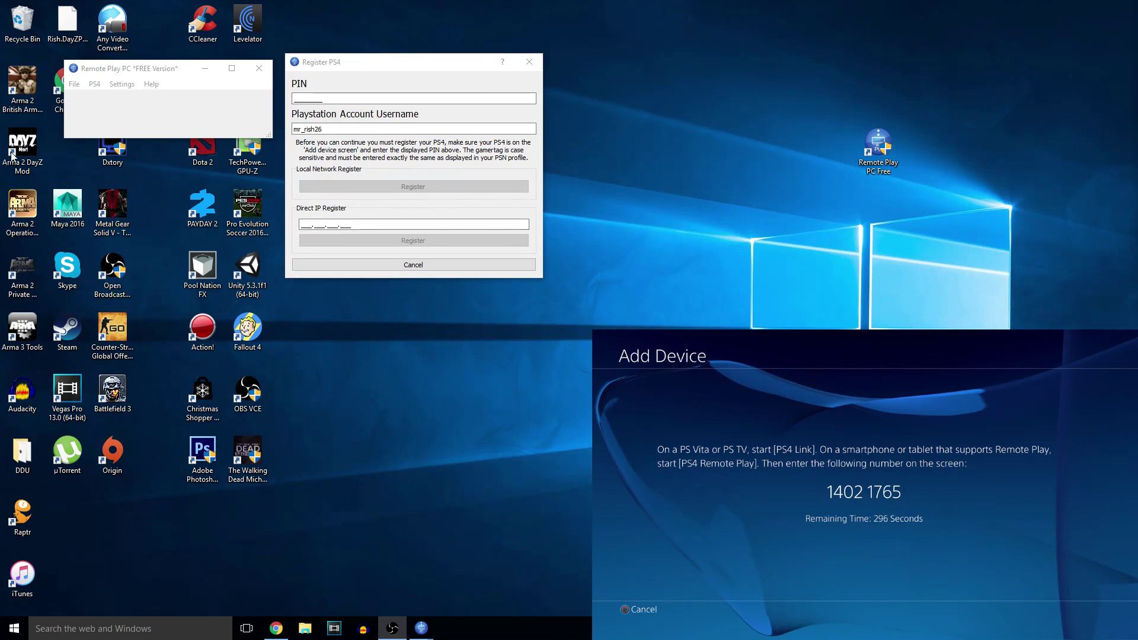
Step: Enter the PIN from the PS4's Add Device screen in the Register PS4 form
{"action": "left_click", "coordinate": [316, 100]}
{"action": "double_click", "coordinate": [316, 99]}
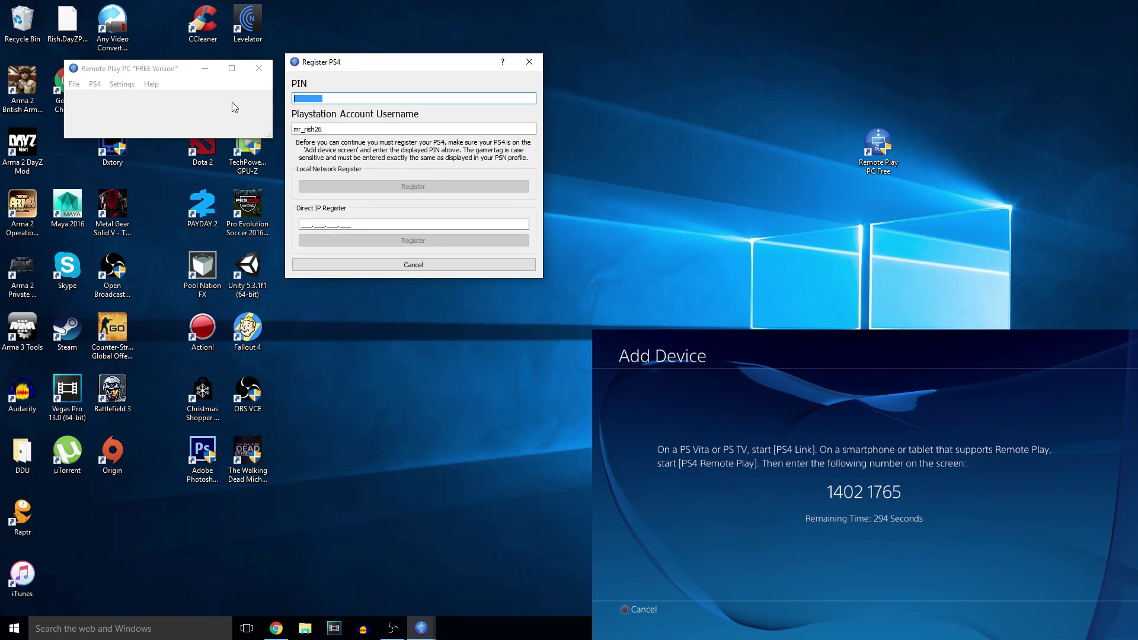
{"action": "type", "text": "1402"}
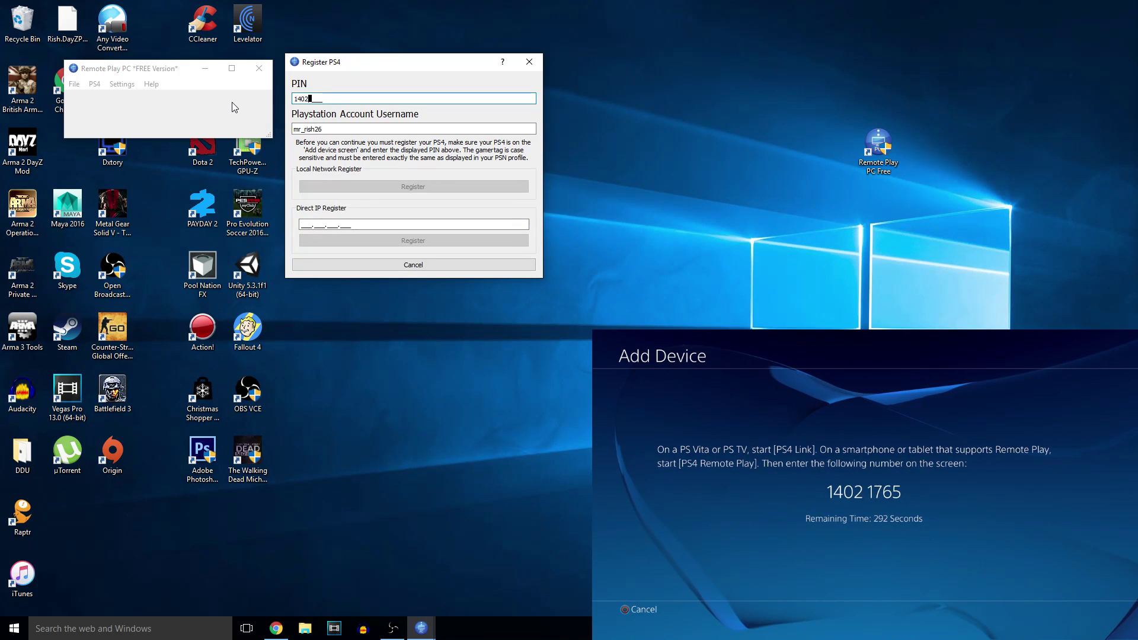
{"action": "type", "text": "1765"}
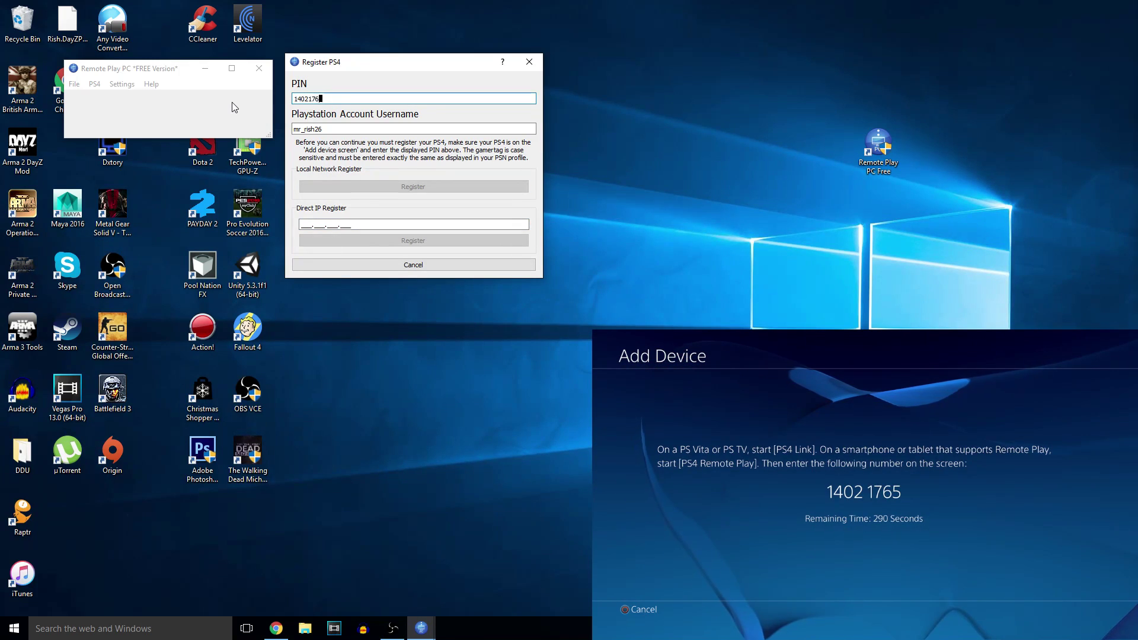
Step: Register the PS4 over the local network and acknowledge the registration
{"action": "left_click", "coordinate": [365, 186]}
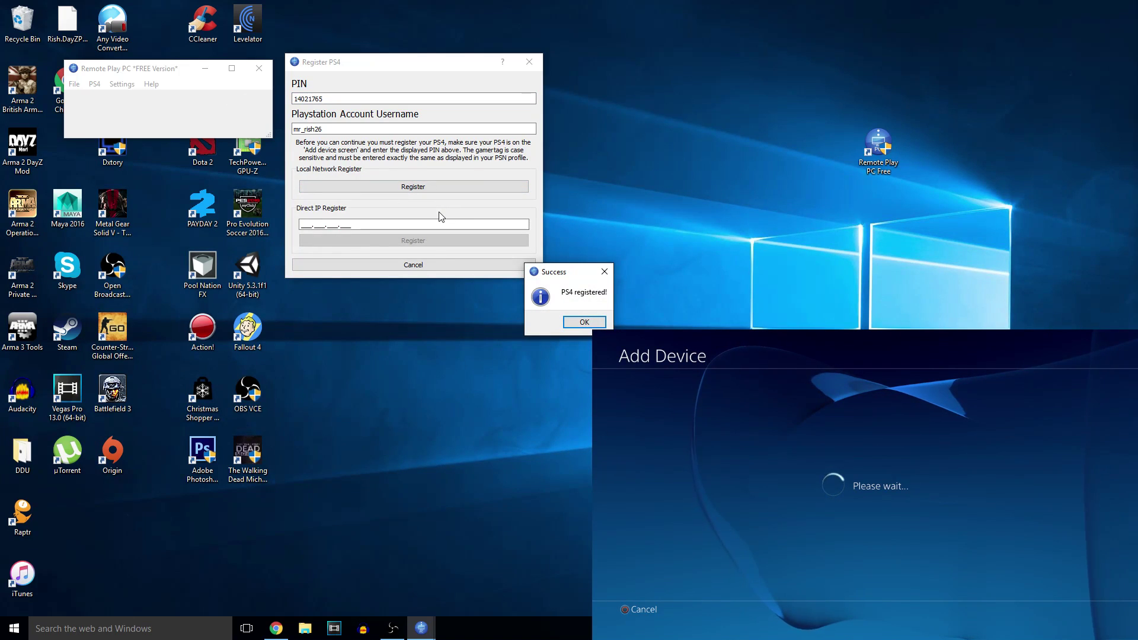
{"action": "left_click", "coordinate": [585, 322]}
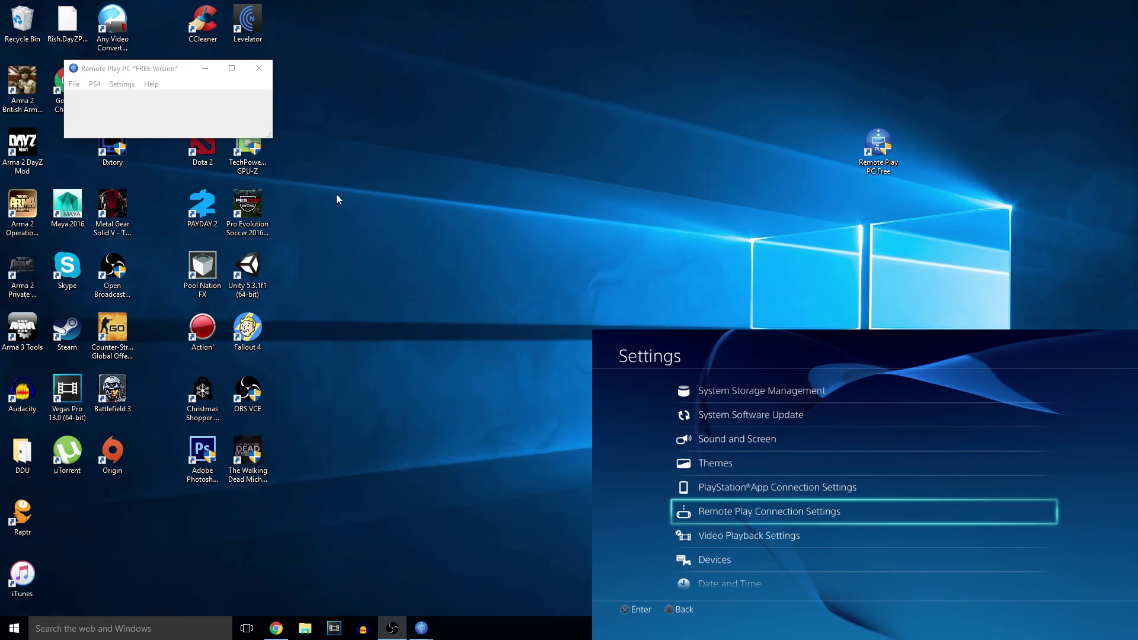
Step: Scan for the registered PS4 with Search and Connect and bring up its Remote Play stream
{"action": "left_click", "coordinate": [126, 73]}
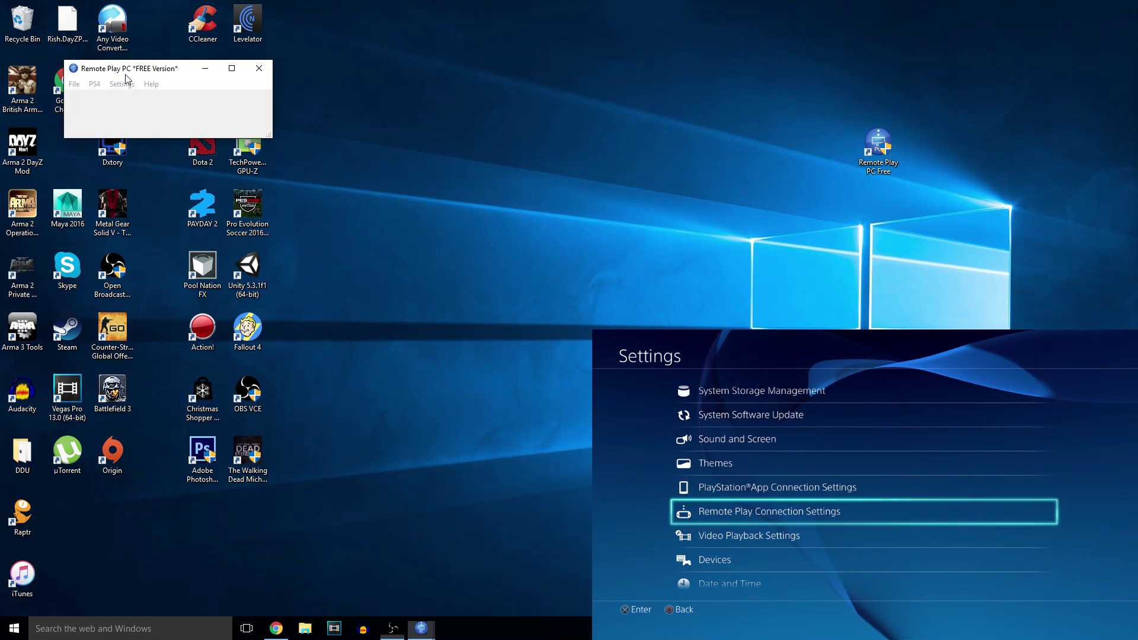
{"action": "left_click", "coordinate": [95, 84]}
{"action": "left_click", "coordinate": [96, 84]}
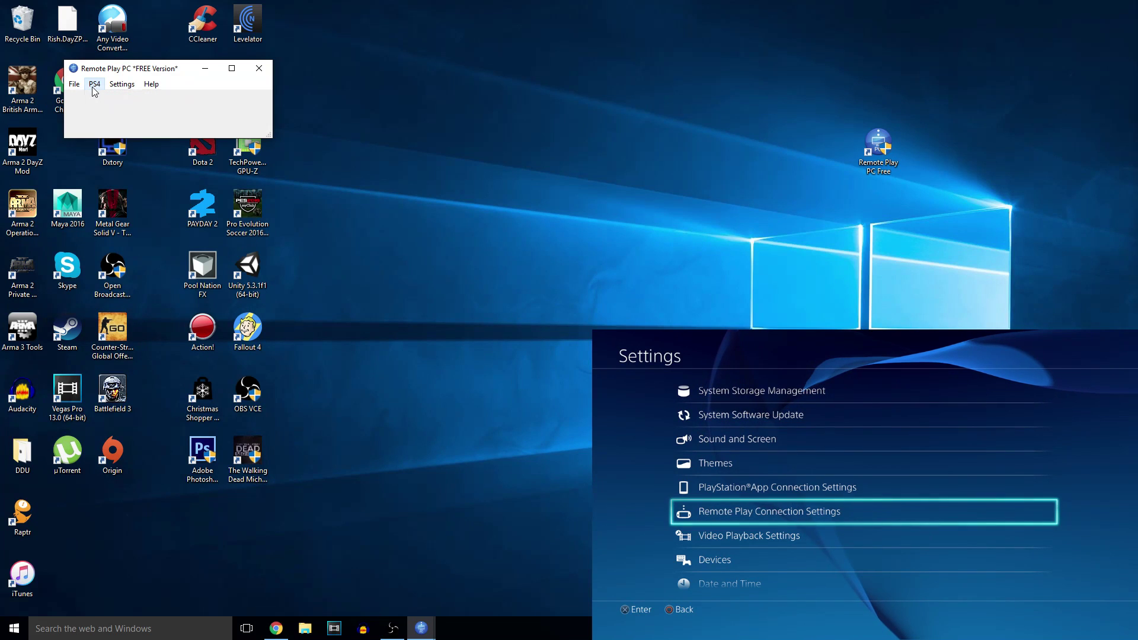
{"action": "left_click", "coordinate": [95, 85]}
{"action": "left_click", "coordinate": [101, 98]}
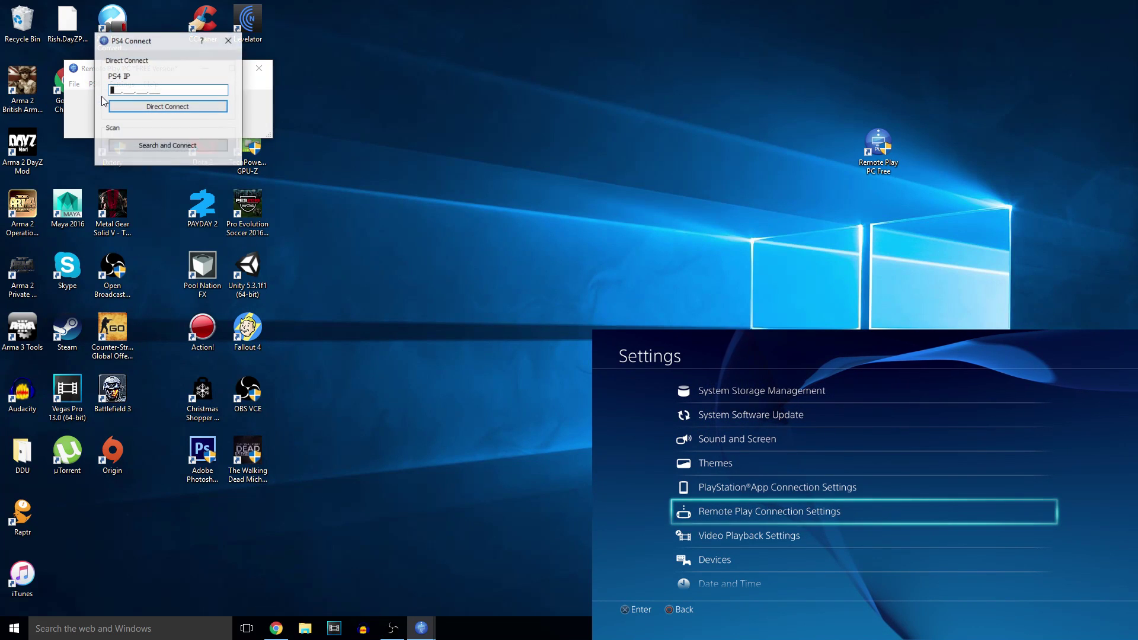
{"action": "left_click", "coordinate": [144, 145]}
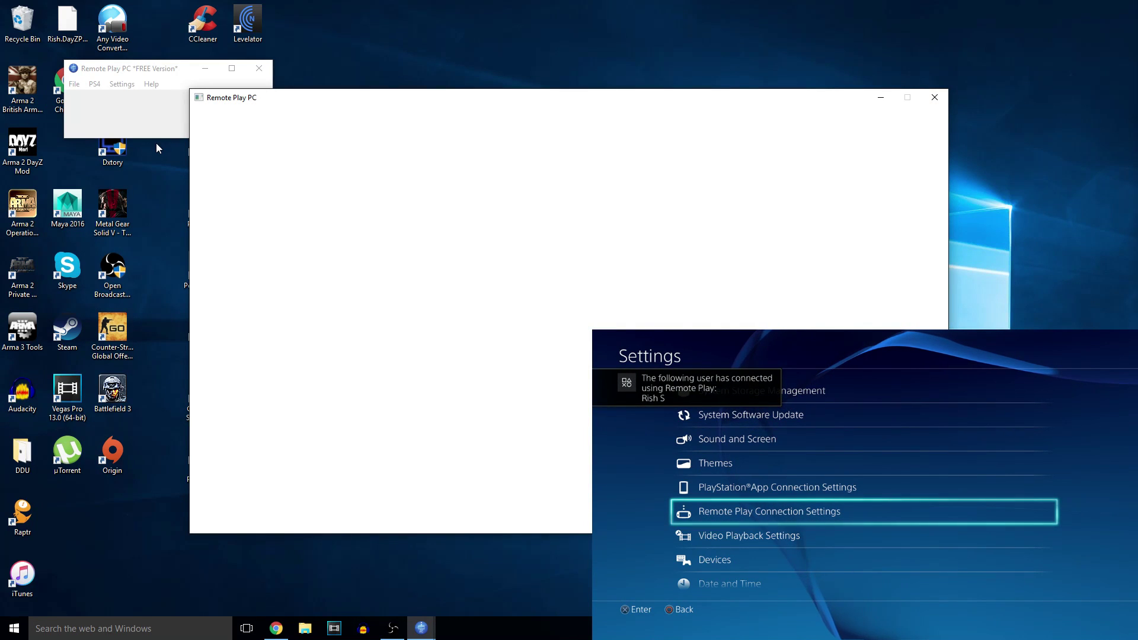
{"action": "left_click", "coordinate": [210, 98]}
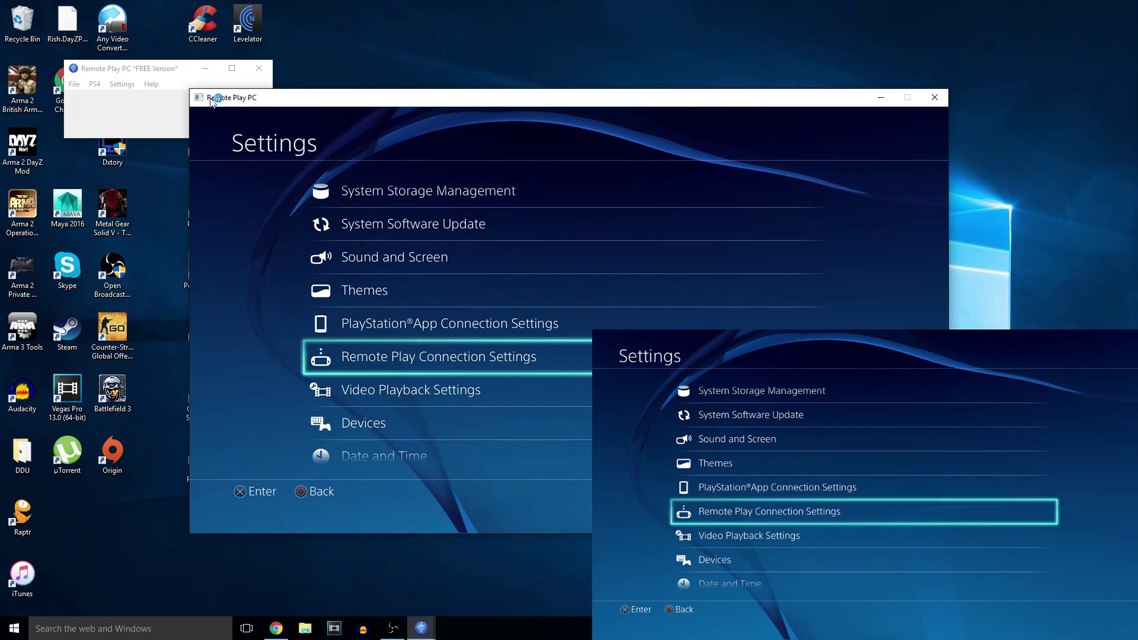
Step: Test the stream's response by moving the highlight up and down the PS4 Settings list
{"action": "key", "text": "Up"}
{"action": "key", "text": "Up"}
{"action": "key", "text": "Up"}
{"action": "key", "text": "Down"}
{"action": "key", "text": "Down"}
{"action": "key", "text": "Down"}
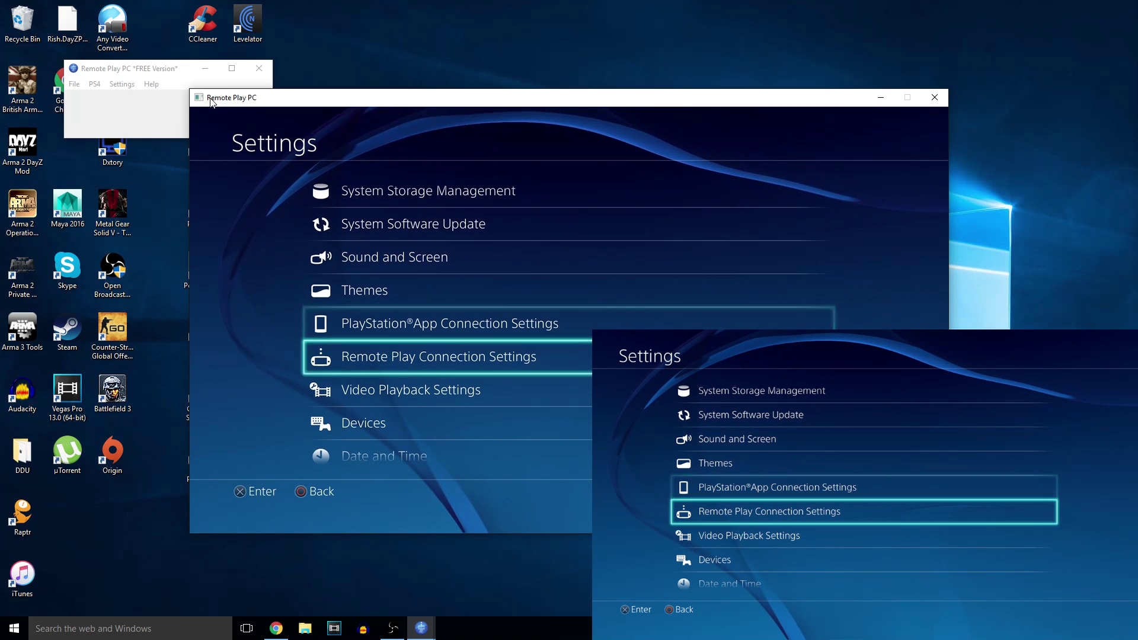
{"action": "key", "text": "Up"}
{"action": "key", "text": "Up"}
{"action": "key", "text": "Up"}
{"action": "key", "text": "Up"}
{"action": "key", "text": "Up"}
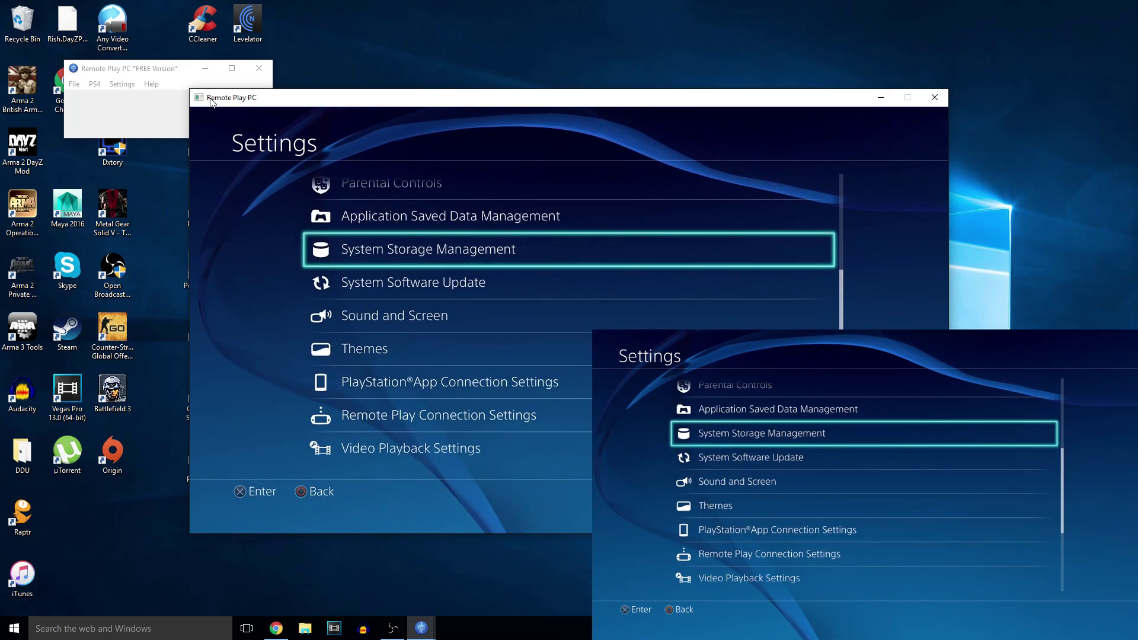
{"action": "key", "text": "Down"}
{"action": "key", "text": "Down"}
{"action": "key", "text": "Down"}
{"action": "key", "text": "Down"}
{"action": "key", "text": "Down"}
{"action": "key", "text": "Up"}
{"action": "key", "text": "Up"}
{"action": "key", "text": "Up"}
{"action": "key", "text": "Up"}
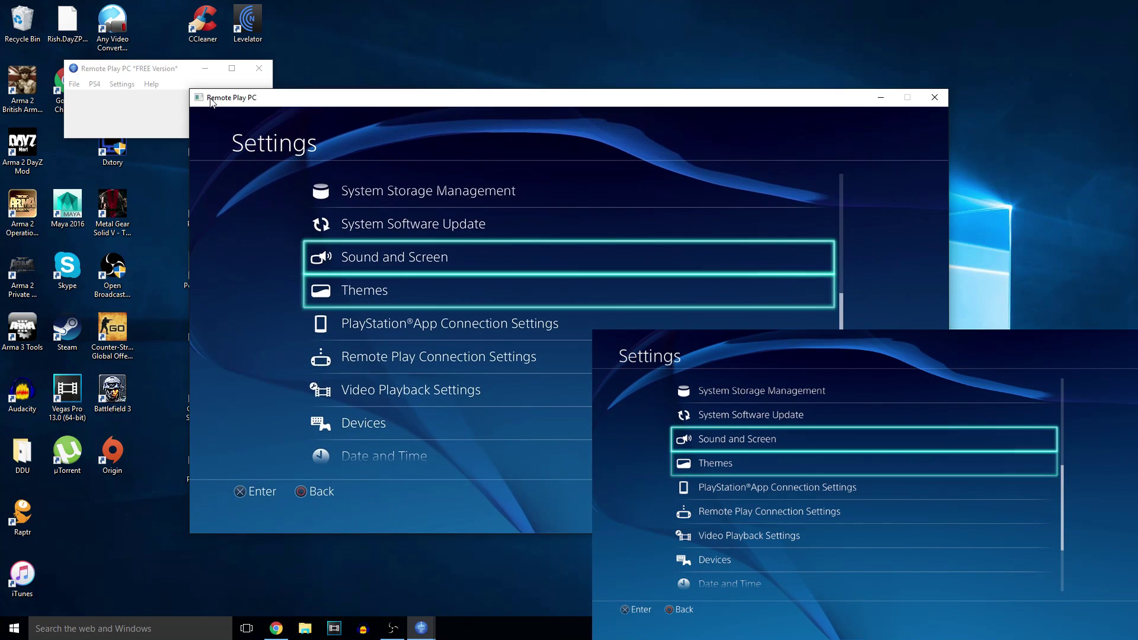
Step: Move the stream window to the desktop's corner and compare its Settings list navigation with the PS4's own output
{"action": "left_click_drag", "start_coordinate": [210, 101], "coordinate": [28, 16]}
{"action": "key", "text": "Down"}
{"action": "key", "text": "Down"}
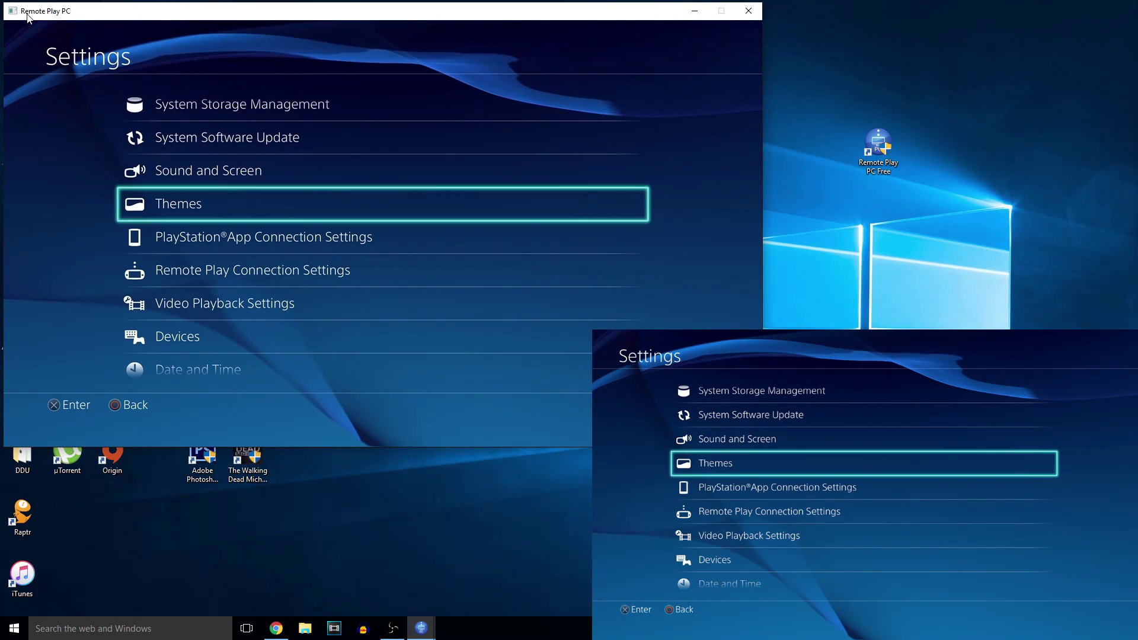
{"action": "key", "text": "Down"}
{"action": "key", "text": "Up"}
{"action": "key", "text": "Down"}
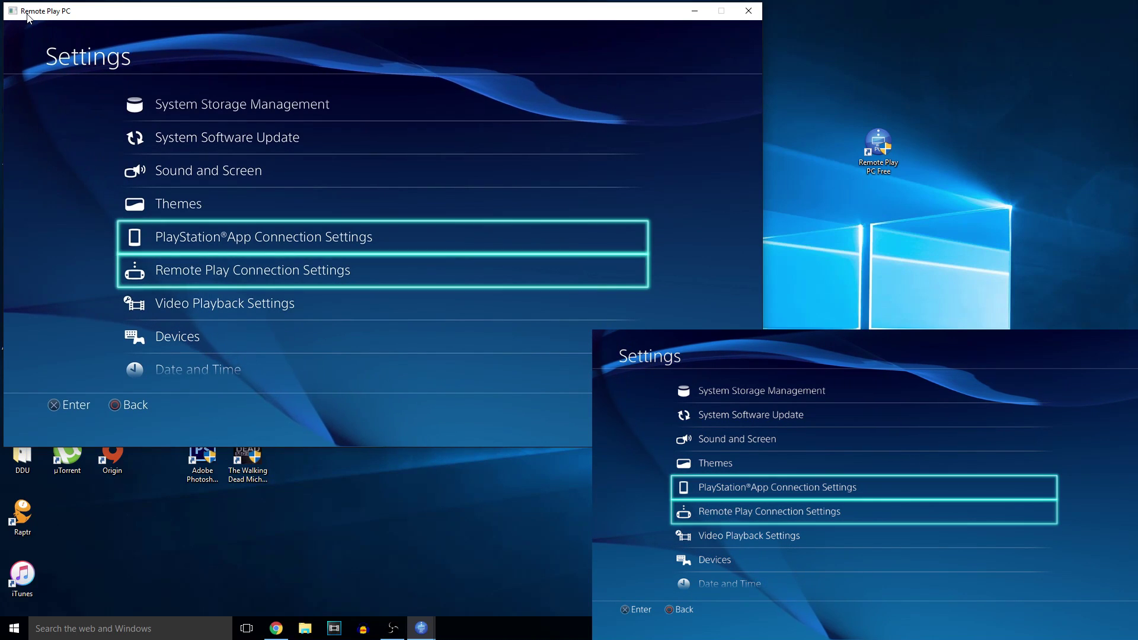
{"action": "key", "text": "Up"}
{"action": "key", "text": "Up"}
{"action": "key", "text": "Up"}
{"action": "key", "text": "Up"}
{"action": "key", "text": "Down"}
{"action": "key", "text": "Down"}
{"action": "key", "text": "Down"}
{"action": "key", "text": "Down"}
{"action": "key", "text": "Down"}
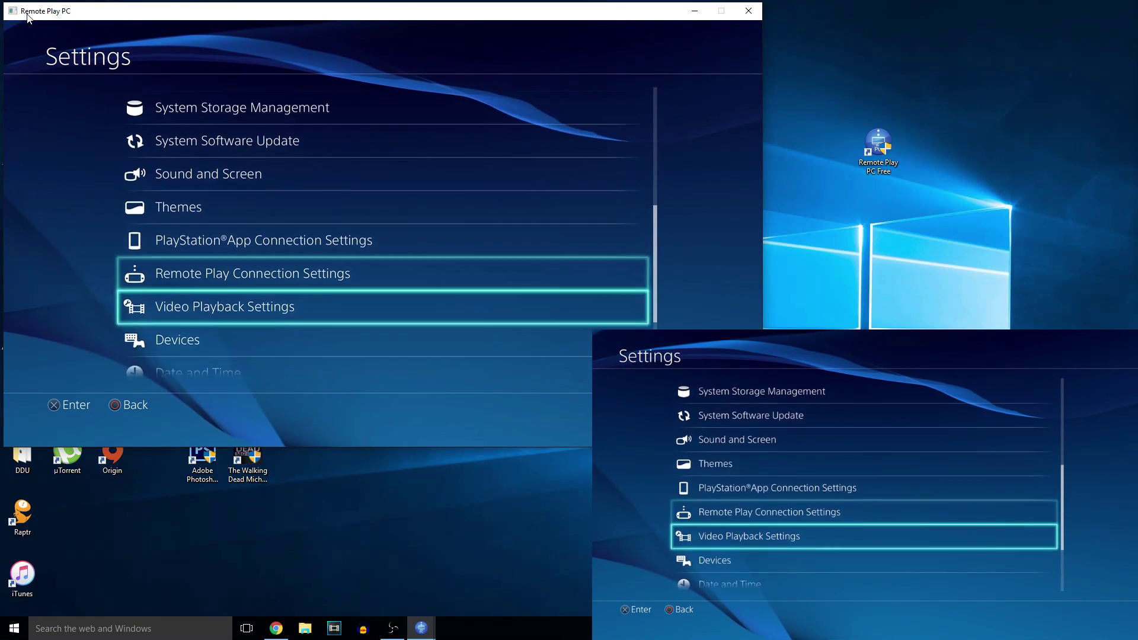
{"action": "key", "text": "Down"}
{"action": "key", "text": "Down"}
{"action": "key", "text": "Up"}
{"action": "key", "text": "Up"}
{"action": "key", "text": "Up"}
{"action": "key", "text": "Up"}
{"action": "key", "text": "Down"}
Step: Move the stream window back towards the middle of the desktop and exit the PS4 Settings to the home screen
{"action": "left_click_drag", "start_coordinate": [28, 17], "coordinate": [125, 91]}
{"action": "key", "text": "Down"}
{"action": "key", "text": "Down"}
{"action": "key", "text": "Up"}
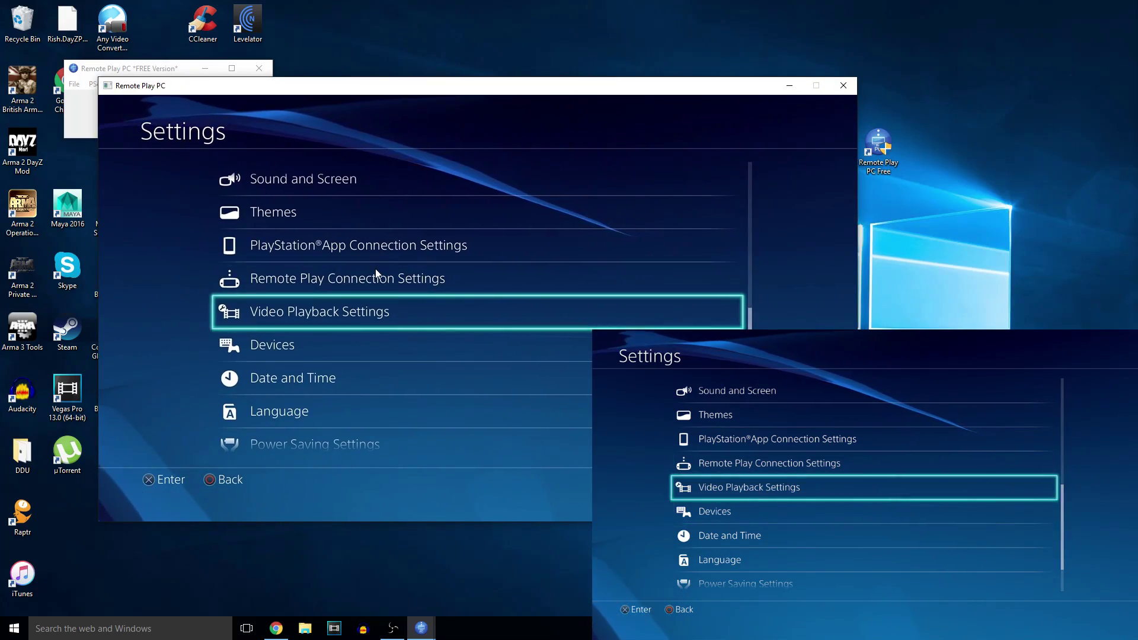
{"action": "key", "text": "Down"}
{"action": "key", "text": "Escape"}
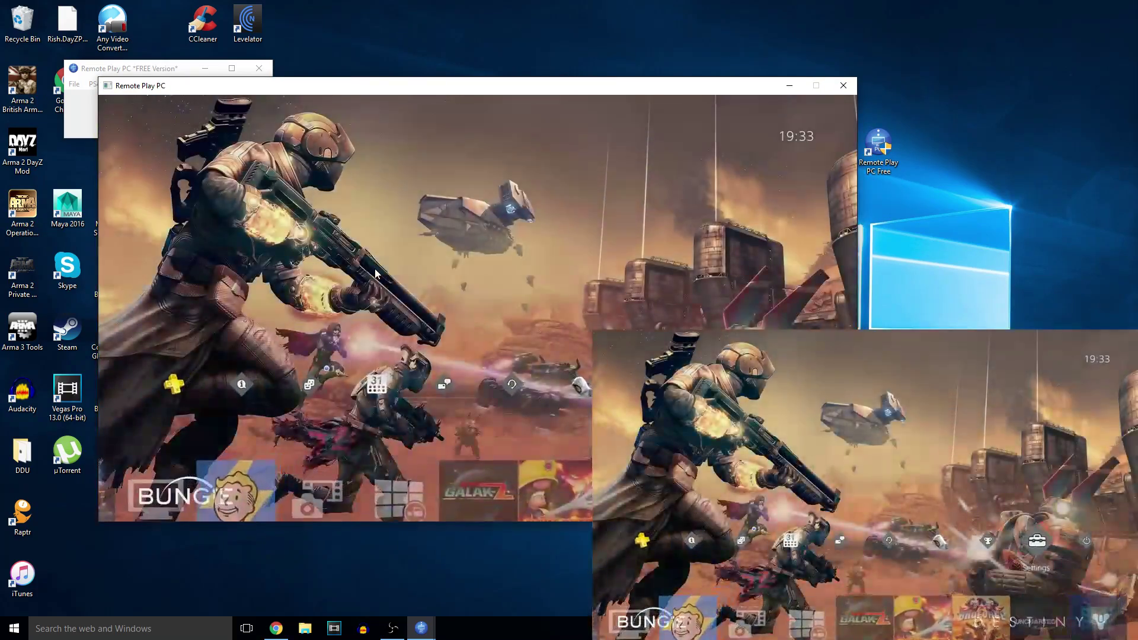
Step: Browse the PS4 home screen tiles through the stream and stop on Call of Duty: Black Ops III
{"action": "key", "text": "Left"}
{"action": "key", "text": "Left"}
{"action": "key", "text": "Left"}
{"action": "key", "text": "Left"}
{"action": "key", "text": "Left"}
{"action": "key", "text": "Left"}
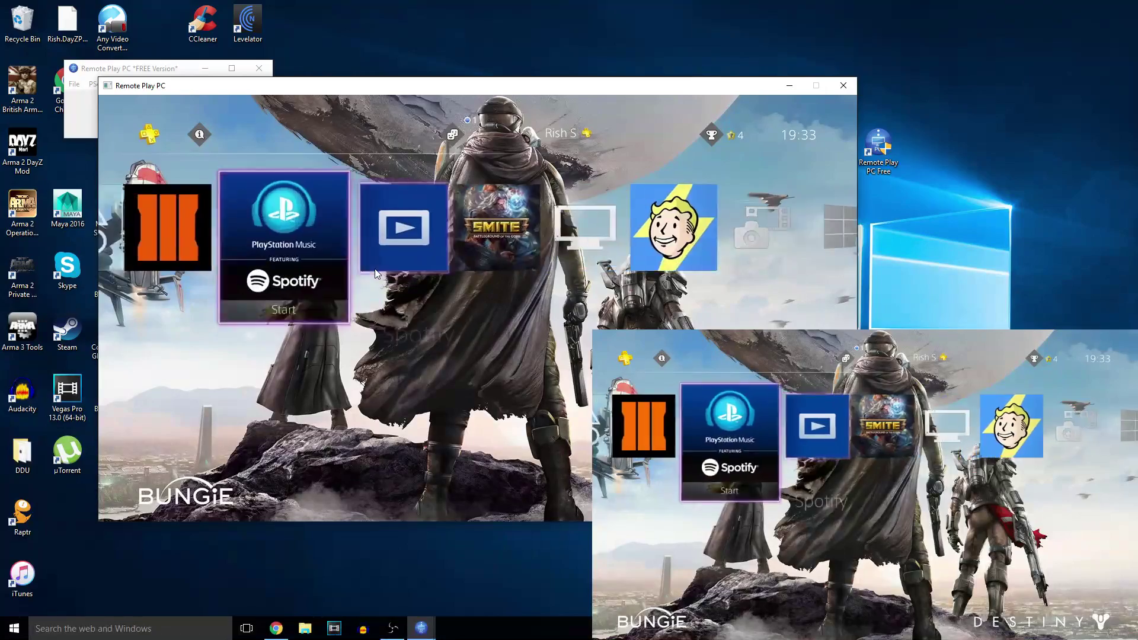
{"action": "key", "text": "Right"}
{"action": "key", "text": "Right"}
{"action": "key", "text": "Right"}
{"action": "key", "text": "Left"}
{"action": "key", "text": "Left"}
{"action": "key", "text": "Left"}
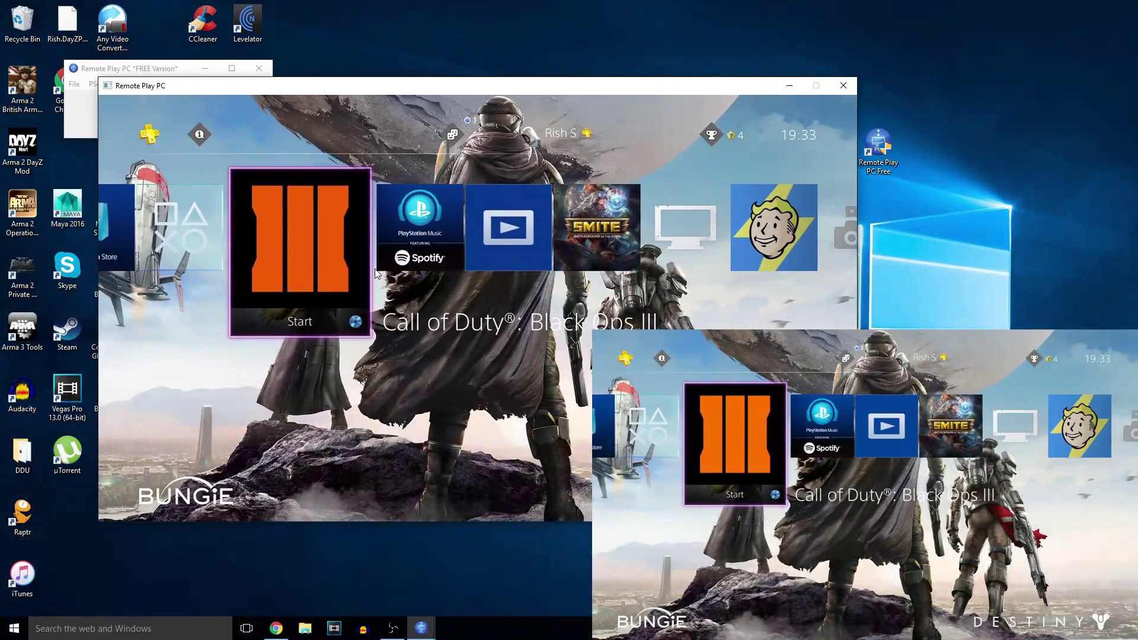
Step: Close the stream window, then set the Remote Play frame rate to 60 FPS and apply it
{"action": "left_click", "coordinate": [844, 85]}
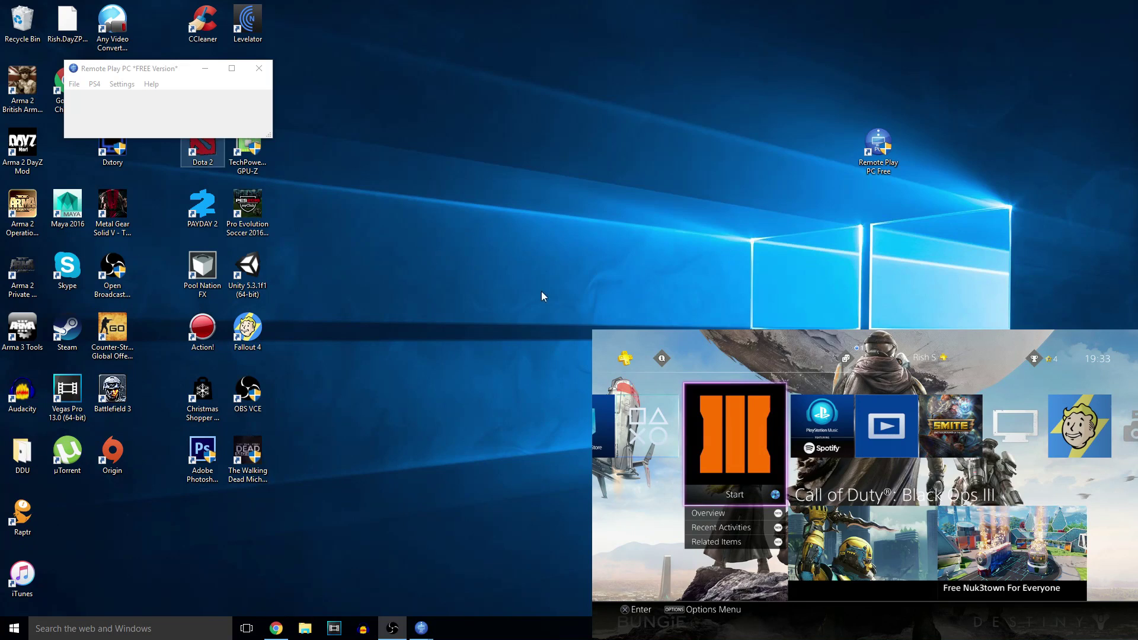
{"action": "left_click", "coordinate": [123, 84]}
{"action": "left_click", "coordinate": [143, 121]}
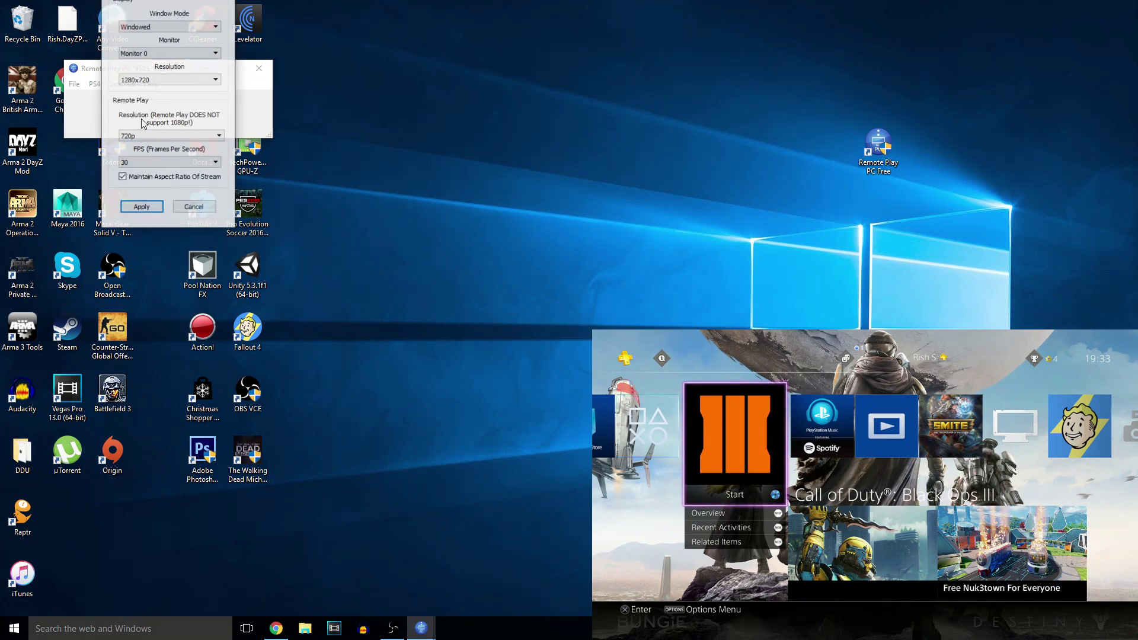
{"action": "left_click", "coordinate": [148, 80]}
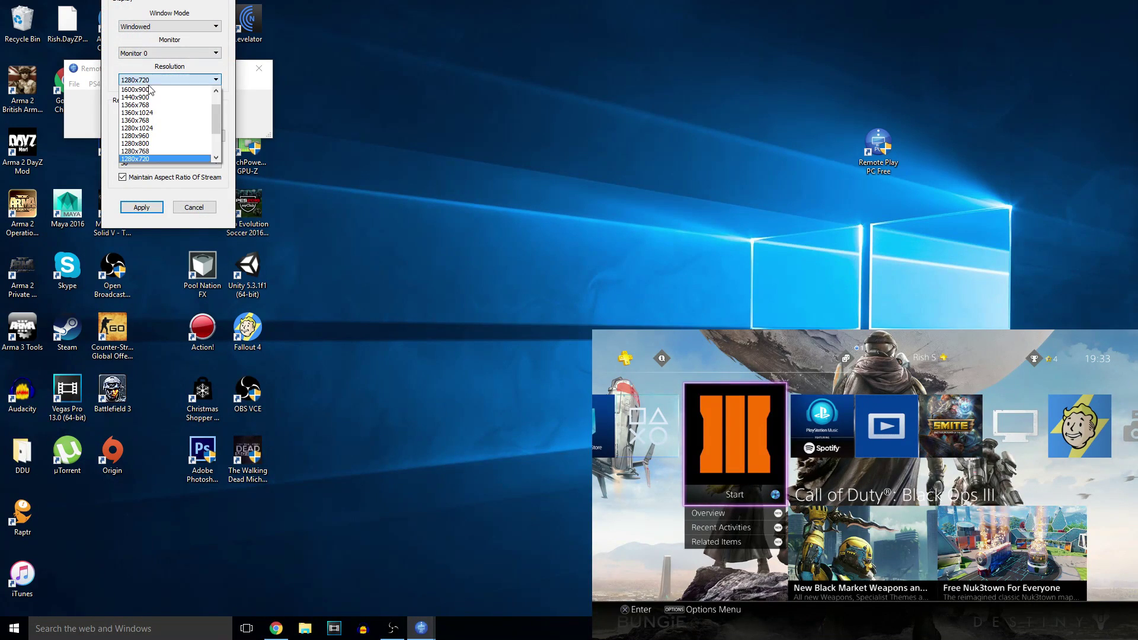
{"action": "left_click", "coordinate": [163, 81]}
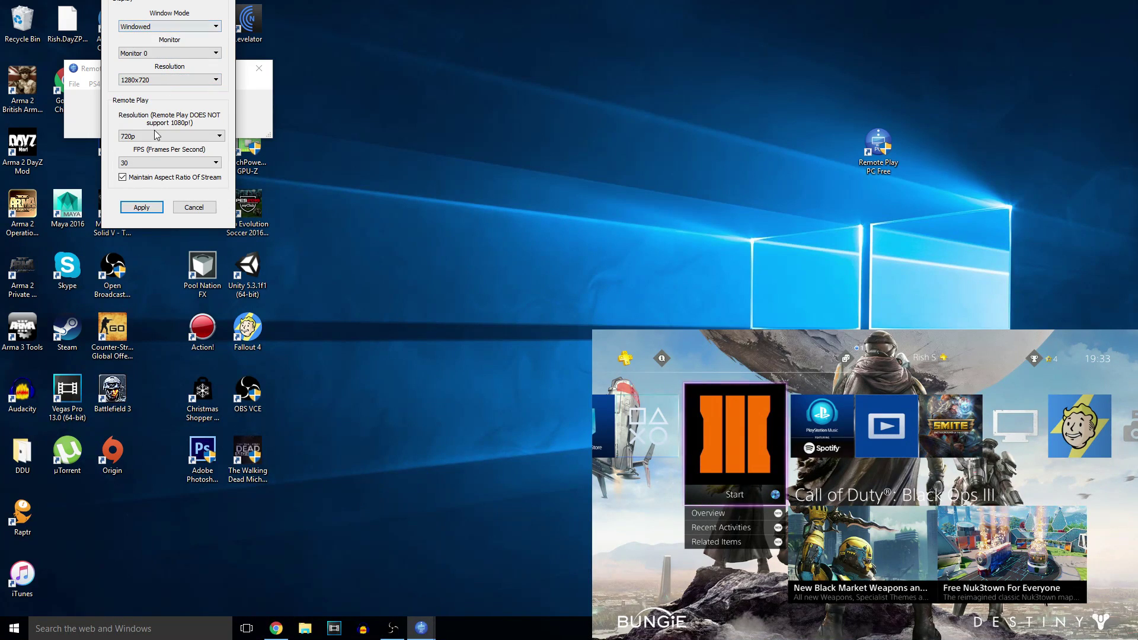
{"action": "left_click", "coordinate": [151, 164]}
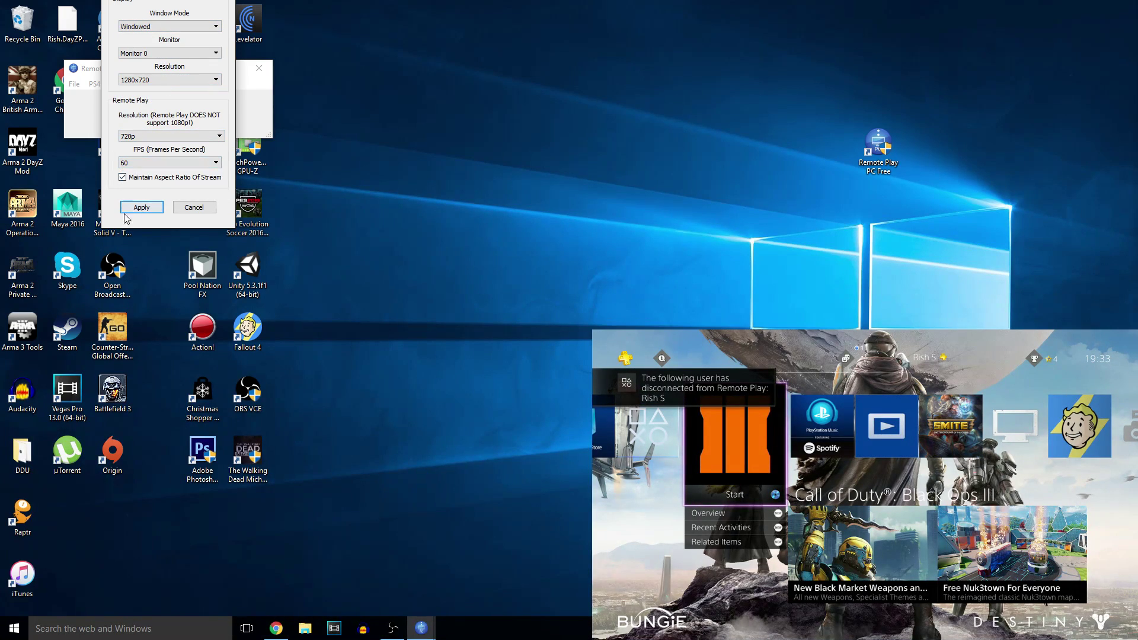
{"action": "left_click", "coordinate": [140, 207]}
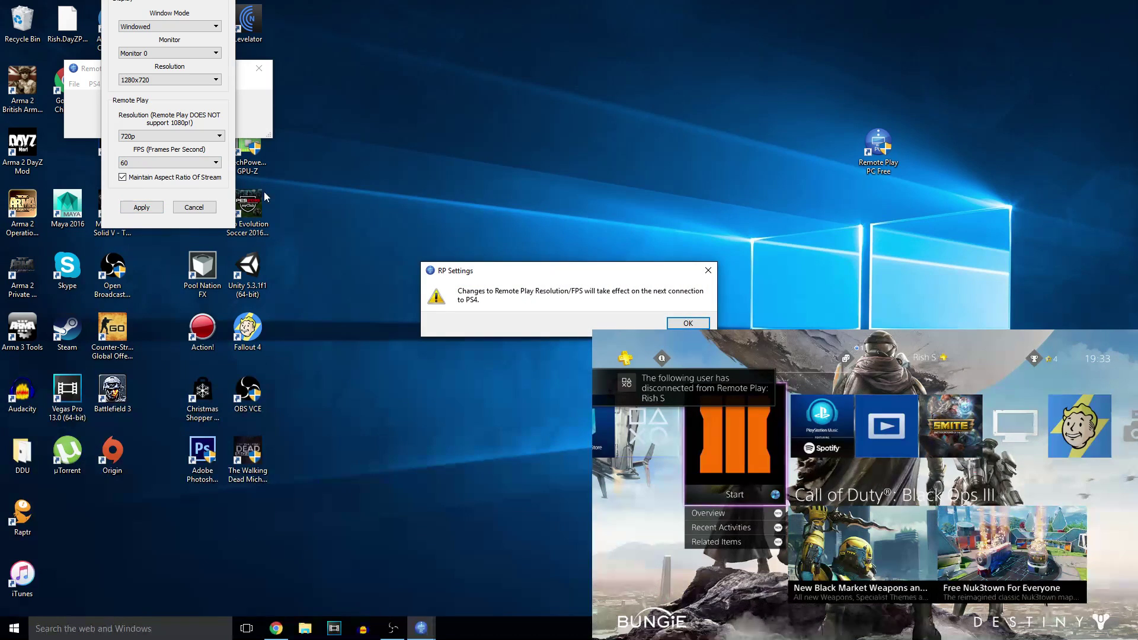
{"action": "left_click", "coordinate": [683, 324]}
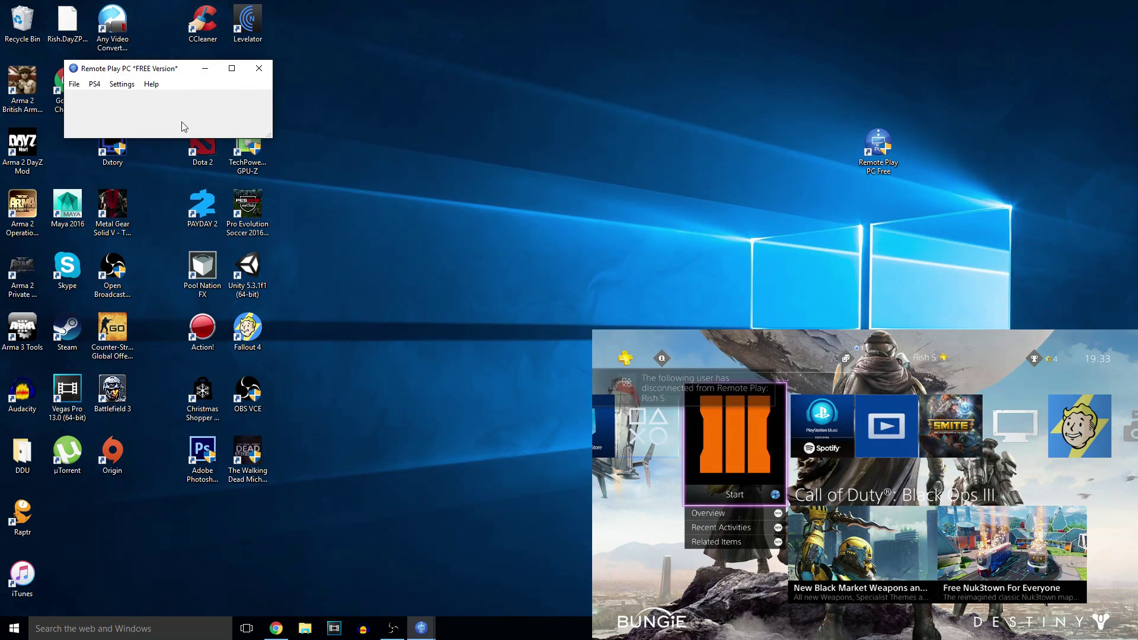
Step: Reposition the Remote Play PC window, reconnect to the PS4 and move the new stream window to the desktop's corner
{"action": "left_click_drag", "start_coordinate": [180, 72], "coordinate": [532, 152]}
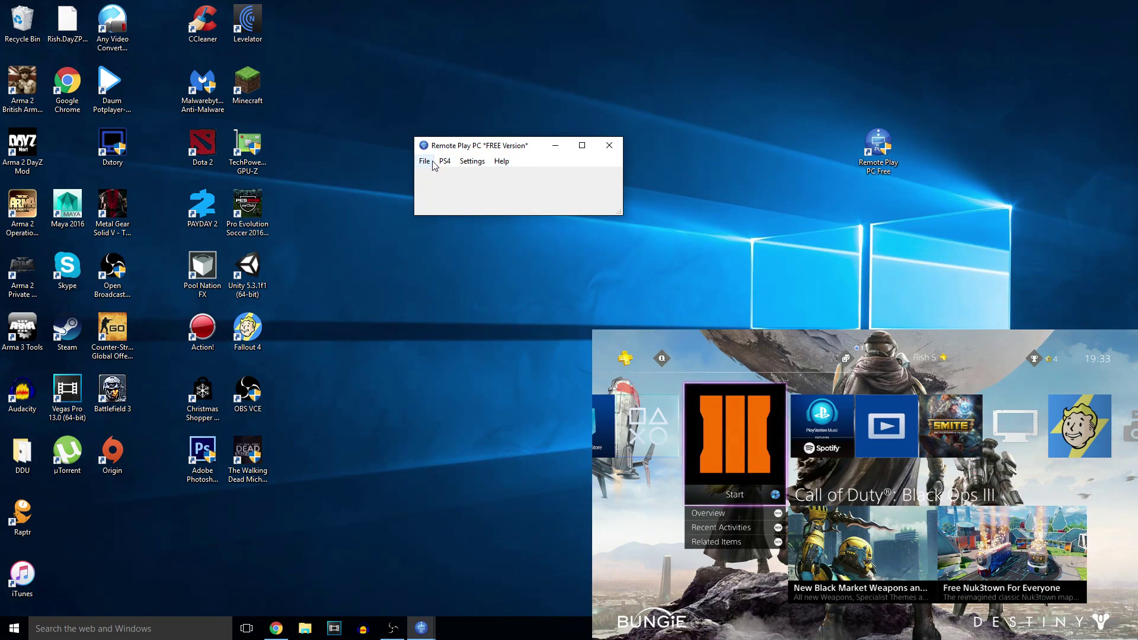
{"action": "mouse_move", "coordinate": [457, 166]}
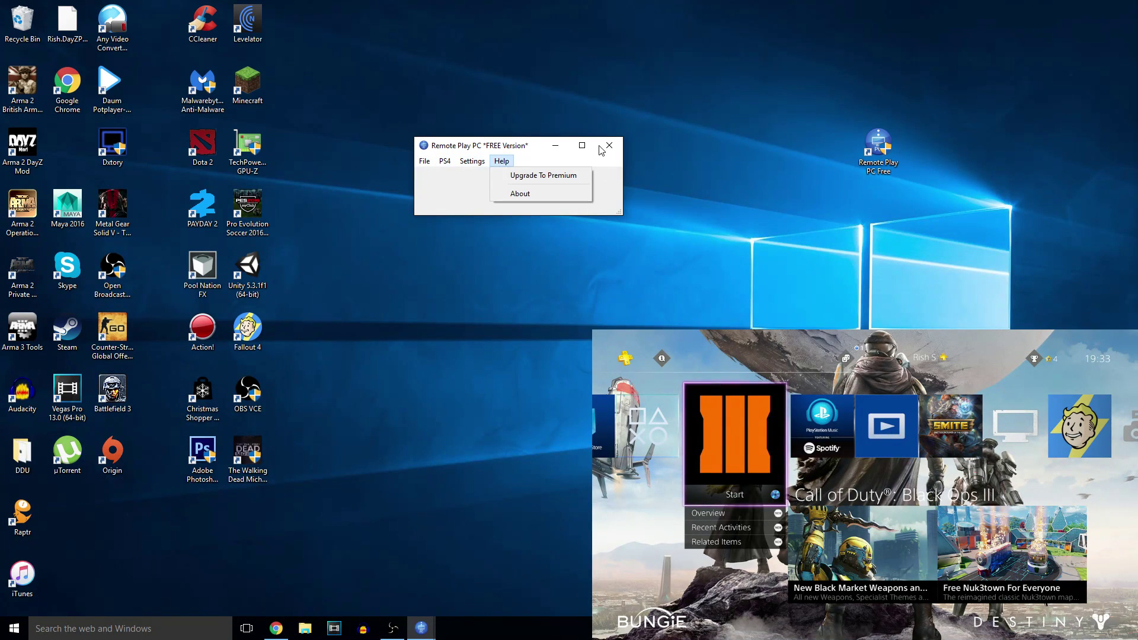
{"action": "left_click", "coordinate": [458, 174]}
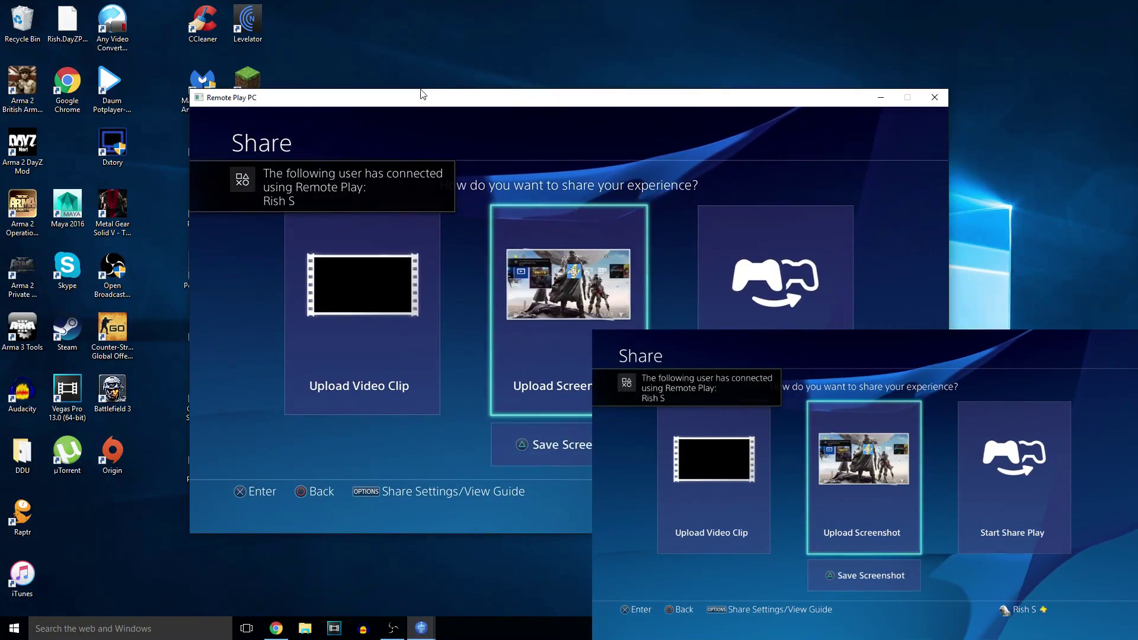
{"action": "left_click_drag", "start_coordinate": [546, 109], "coordinate": [228, 17]}
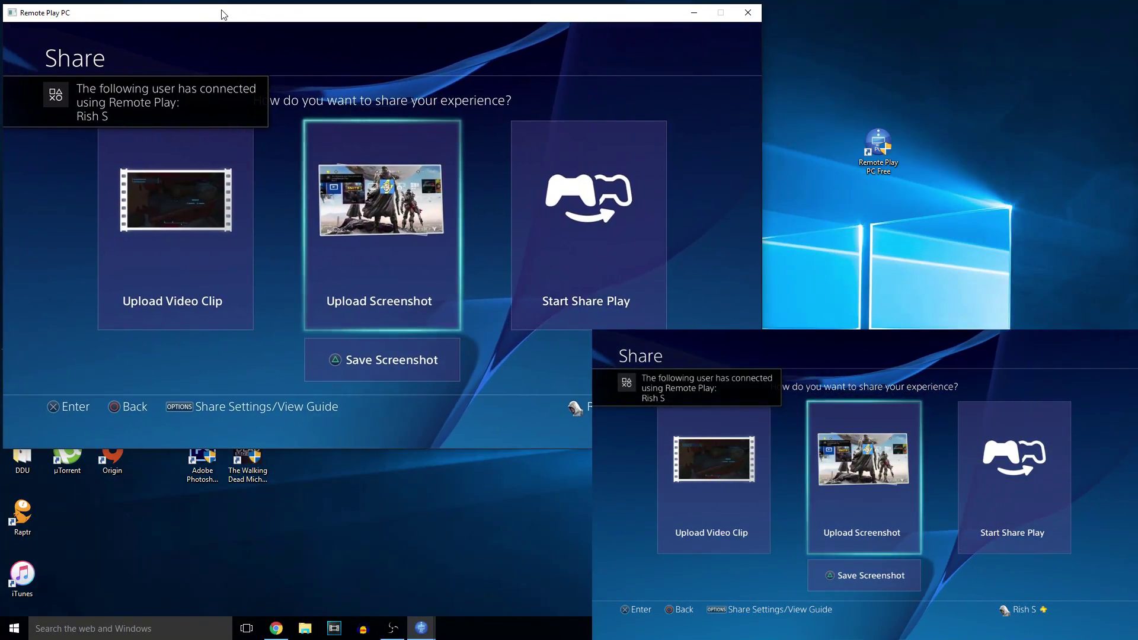
Step: Leave the PS4 Share screen and navigate the home screen up to the PlayStation Plus item
{"action": "key", "text": "Escape"}
{"action": "key", "text": "Right"}
{"action": "key", "text": "Right"}
{"action": "key", "text": "Right"}
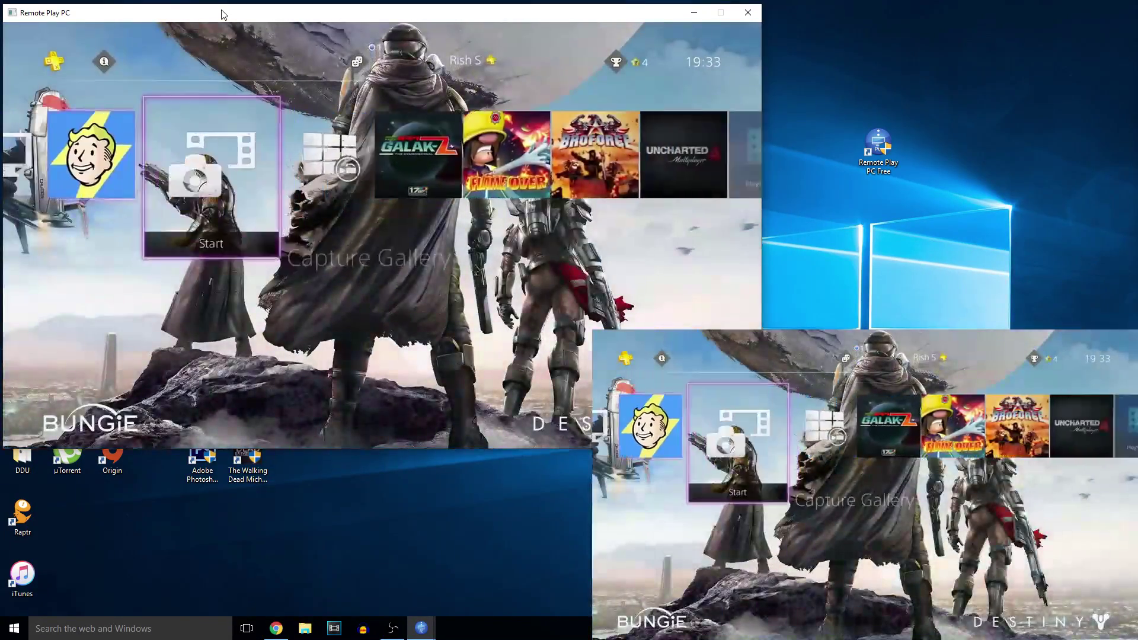
{"action": "key", "text": "Up"}
{"action": "key", "text": "Left"}
{"action": "key", "text": "Left"}
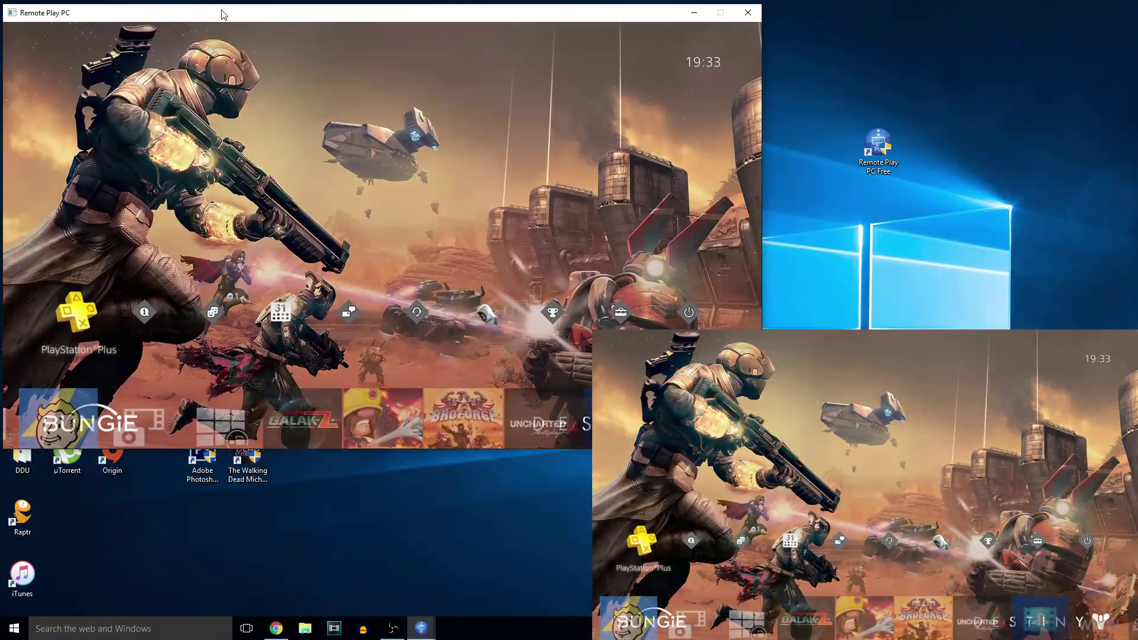
Step: Test the stream's smoothness by moving back and forth across the home screen tiles, ending on Call of Duty: Black Ops III
{"action": "key", "text": "Down"}
{"action": "key", "text": "Left"}
{"action": "key", "text": "Left"}
{"action": "key", "text": "Left"}
{"action": "key", "text": "Left"}
{"action": "key", "text": "Left"}
{"action": "key", "text": "Left"}
{"action": "key", "text": "Left"}
{"action": "key", "text": "Left"}
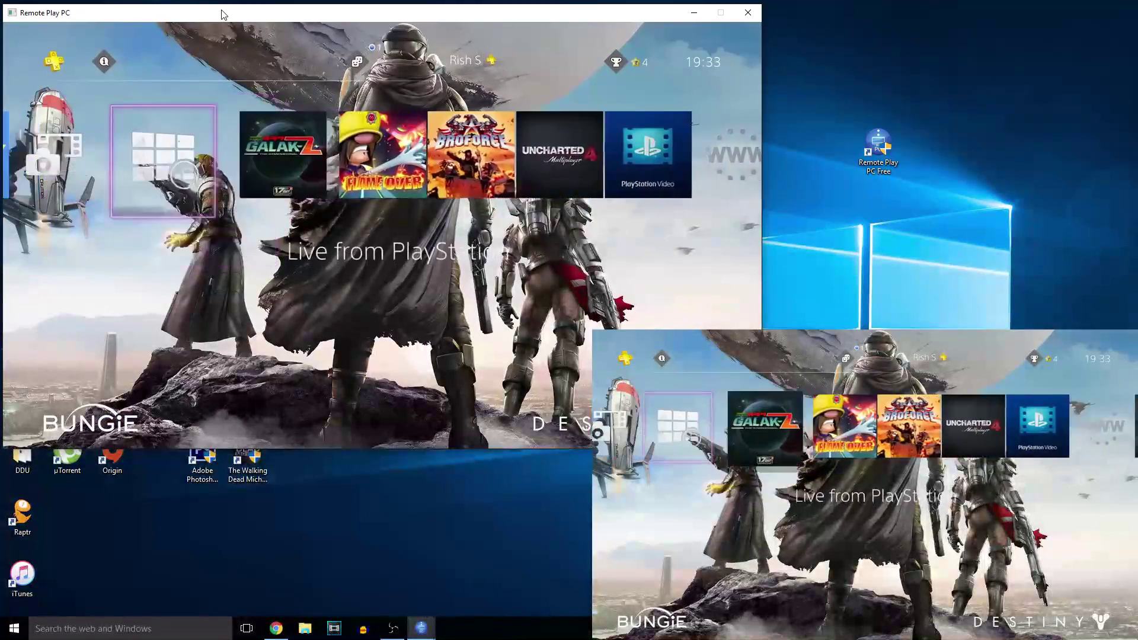
{"action": "key", "text": "Right"}
{"action": "key", "text": "Right"}
{"action": "key", "text": "Right"}
{"action": "key", "text": "Right"}
{"action": "key", "text": "Right"}
{"action": "key", "text": "Right"}
{"action": "key", "text": "Left"}
{"action": "key", "text": "Left"}
{"action": "key", "text": "Left"}
{"action": "key", "text": "Left"}
{"action": "key", "text": "Left"}
{"action": "key", "text": "Left"}
{"action": "key", "text": "Left"}
{"action": "key", "text": "Left"}
{"action": "key", "text": "Left"}
{"action": "key", "text": "Left"}
{"action": "key", "text": "Left"}
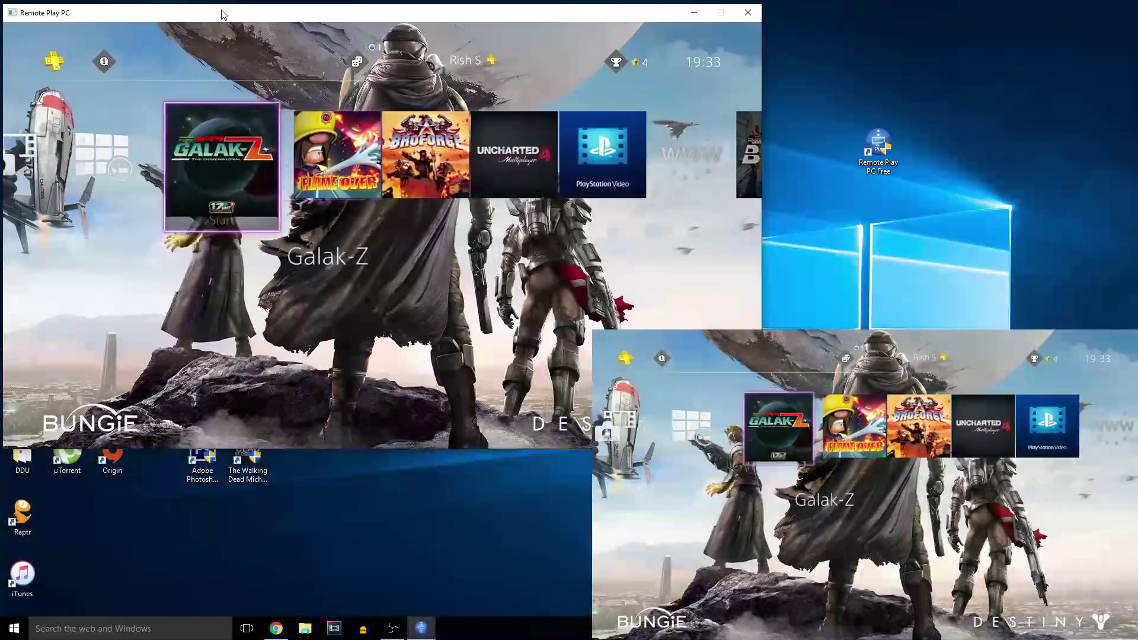
{"action": "key", "text": "Left"}
{"action": "key", "text": "Left"}
{"action": "key", "text": "Left"}
{"action": "key", "text": "Right"}
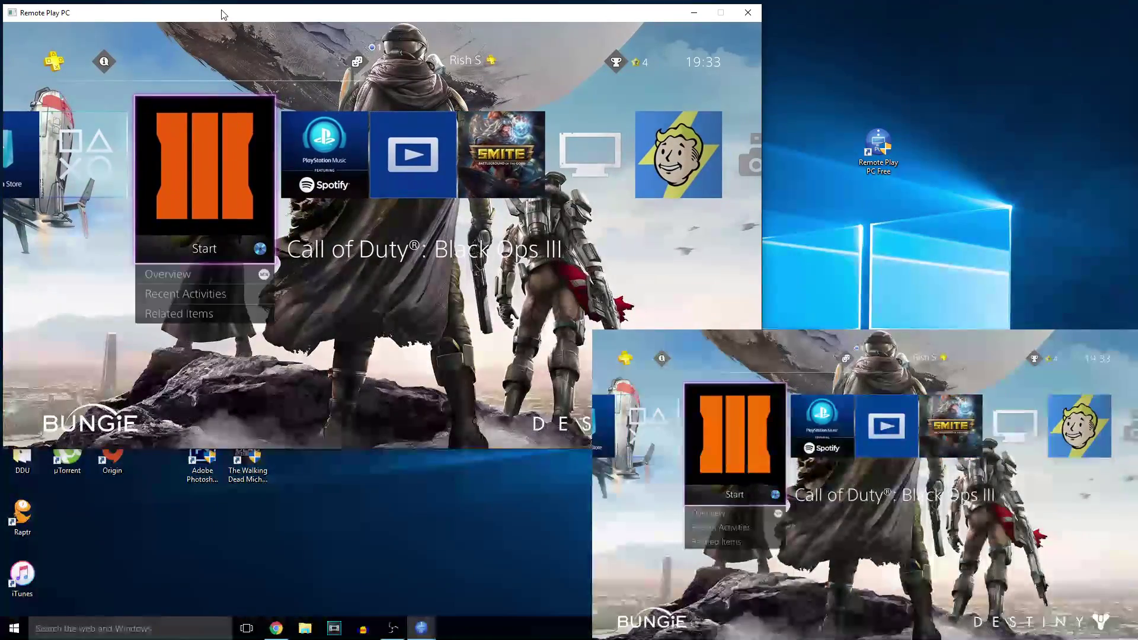
{"action": "key", "text": "Right"}
{"action": "key", "text": "Up"}
{"action": "key", "text": "Down"}
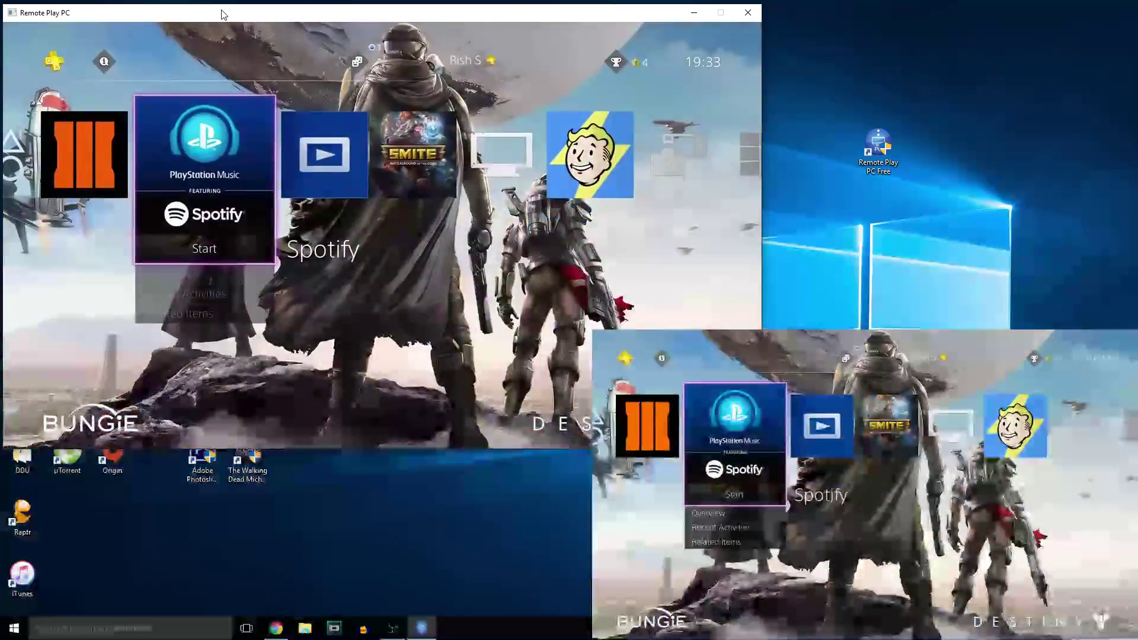
{"action": "key", "text": "Left"}
{"action": "key", "text": "Right"}
{"action": "key", "text": "Left"}
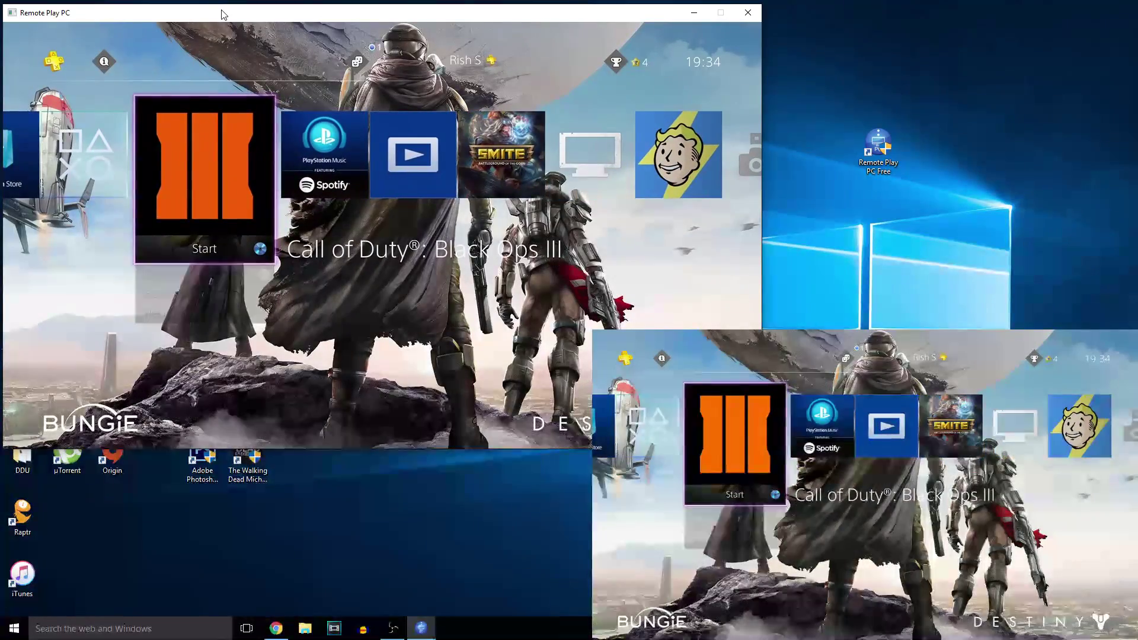
Step: Check the stream's input response by moving back and forth between nearby home screen tiles, ending on Media Player
{"action": "key", "text": "Up"}
{"action": "key", "text": "Down"}
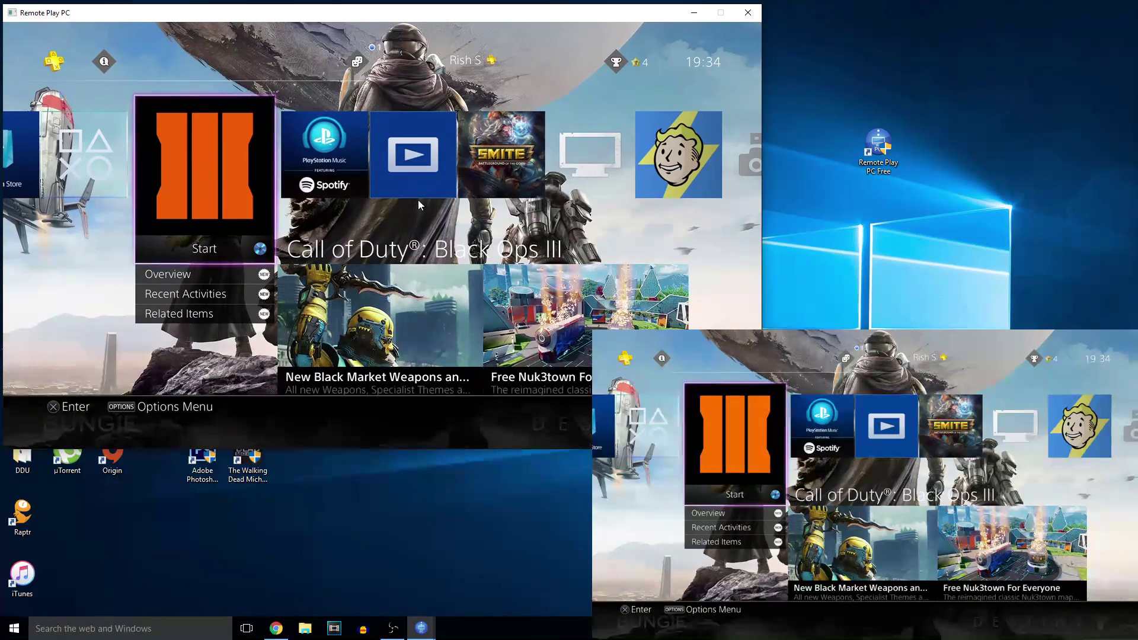
{"action": "key", "text": "Right"}
{"action": "key", "text": "Right"}
{"action": "key", "text": "Right"}
{"action": "key", "text": "Right"}
{"action": "key", "text": "Left"}
{"action": "key", "text": "Left"}
{"action": "key", "text": "Right"}
{"action": "key", "text": "Left"}
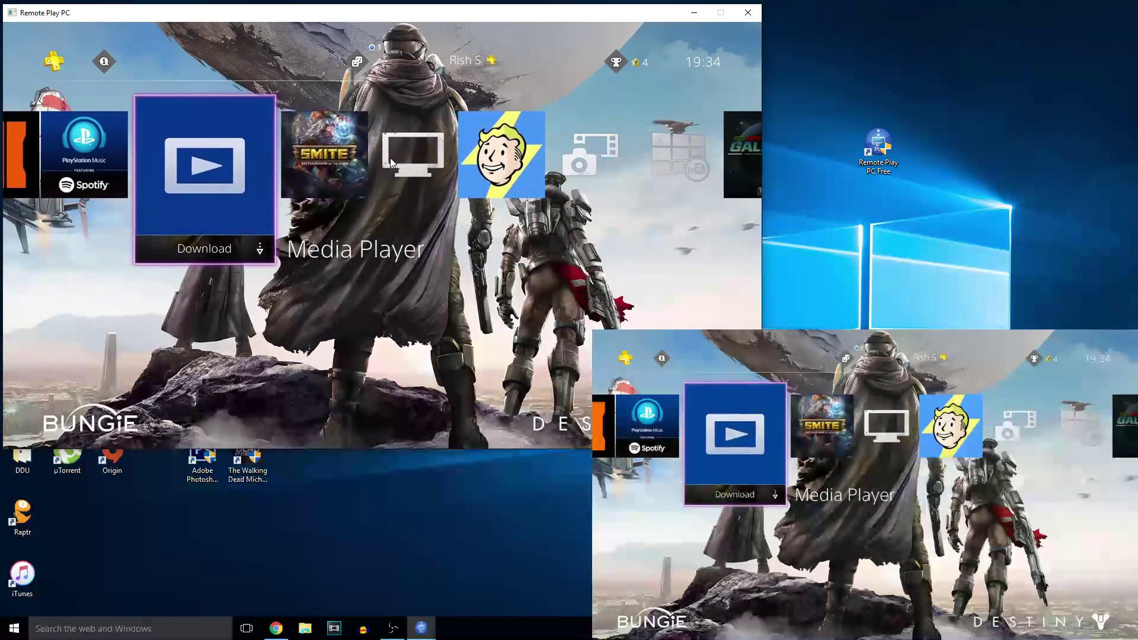
{"action": "key", "text": "Right"}
{"action": "key", "text": "Left"}
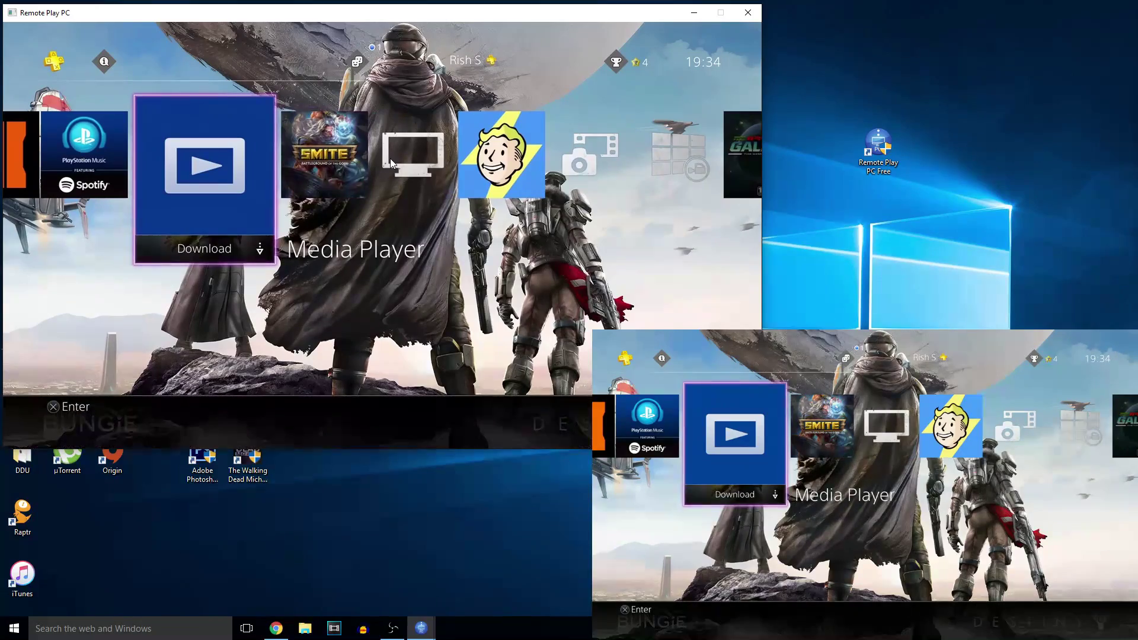
Step: Run through the home screen tiles from Media Player to the Library at the far end to check the stream's smoothness
{"action": "key", "text": "Right"}
{"action": "key", "text": "Right"}
{"action": "key", "text": "Right"}
{"action": "key", "text": "Right"}
{"action": "key", "text": "Right"}
{"action": "key", "text": "Right"}
{"action": "key", "text": "Right"}
{"action": "key", "text": "Right"}
{"action": "key", "text": "Right"}
{"action": "key", "text": "Right"}
{"action": "key", "text": "Right"}
{"action": "key", "text": "Right"}
{"action": "key", "text": "Right"}
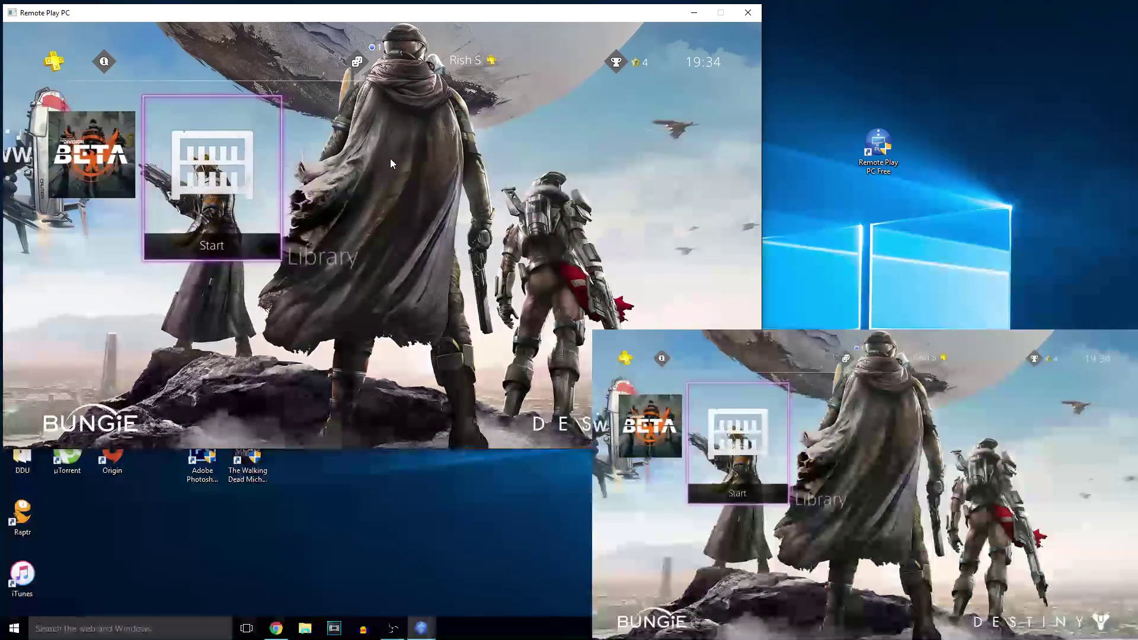
Step: Run back through the home screen tiles from the Library to What's New to check the stream's smoothness
{"action": "key", "text": "Left"}
{"action": "key", "text": "Left"}
{"action": "key", "text": "Left"}
{"action": "key", "text": "Left"}
{"action": "key", "text": "Left"}
{"action": "key", "text": "Left"}
{"action": "key", "text": "Left"}
{"action": "key", "text": "Left"}
{"action": "key", "text": "Left"}
{"action": "key", "text": "Left"}
{"action": "key", "text": "Left"}
{"action": "key", "text": "Left"}
{"action": "key", "text": "Left"}
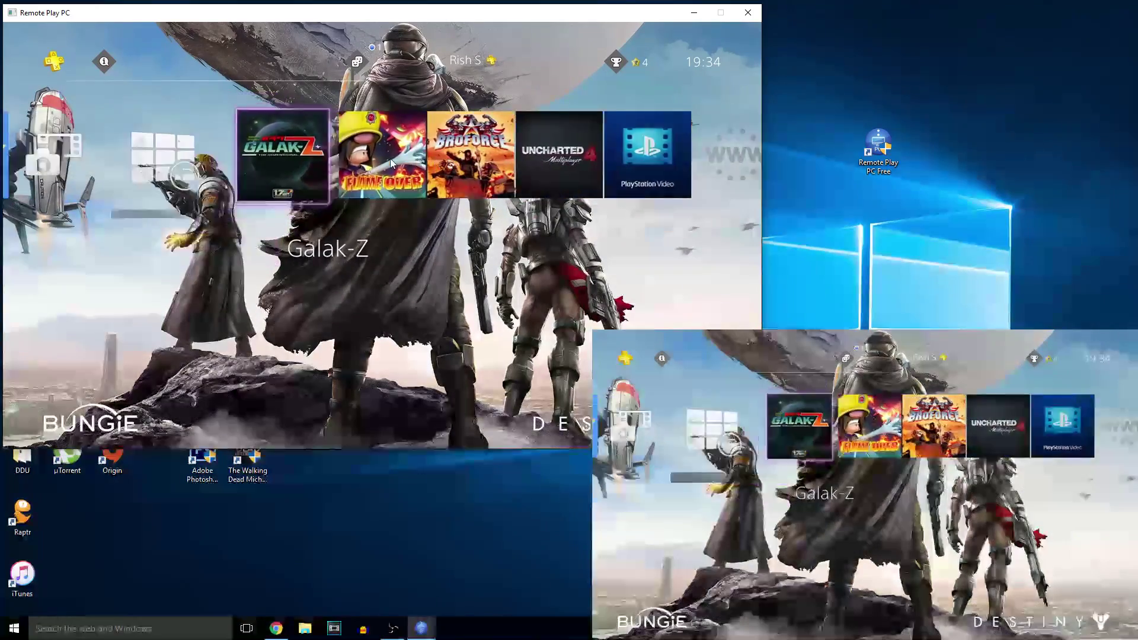
{"action": "key", "text": "Left"}
{"action": "key", "text": "Left"}
{"action": "key", "text": "Left"}
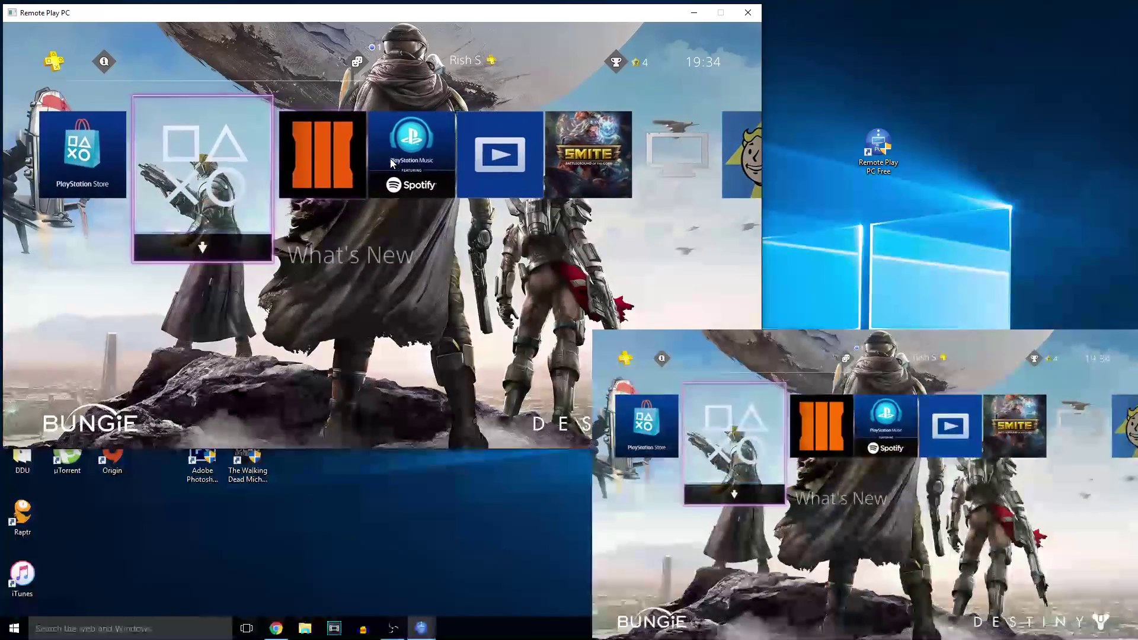
Step: Select Call of Duty: Black Ops III on the PS4 home screen and start the game
{"action": "key", "text": "Right"}
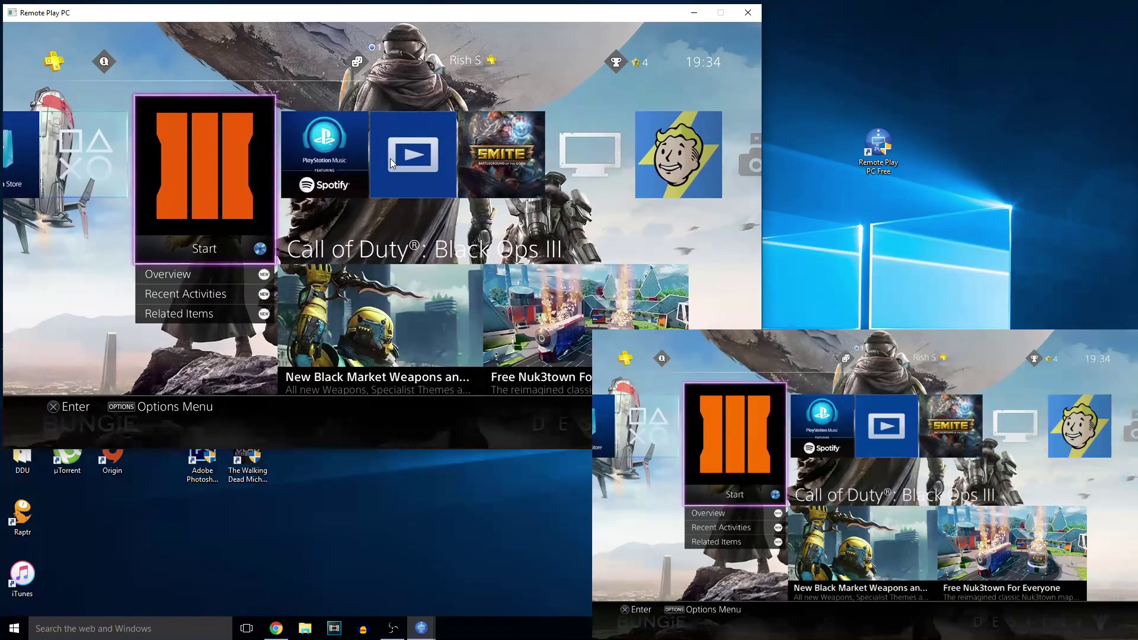
{"action": "key", "text": "Left"}
{"action": "key", "text": "Right"}
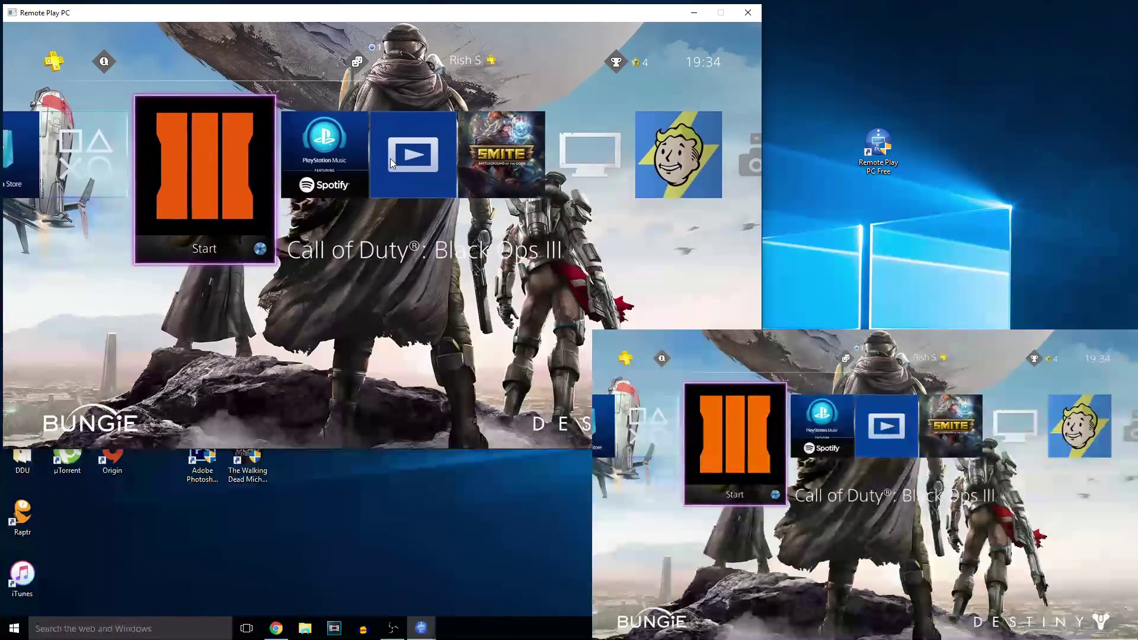
{"action": "key", "text": "Return"}
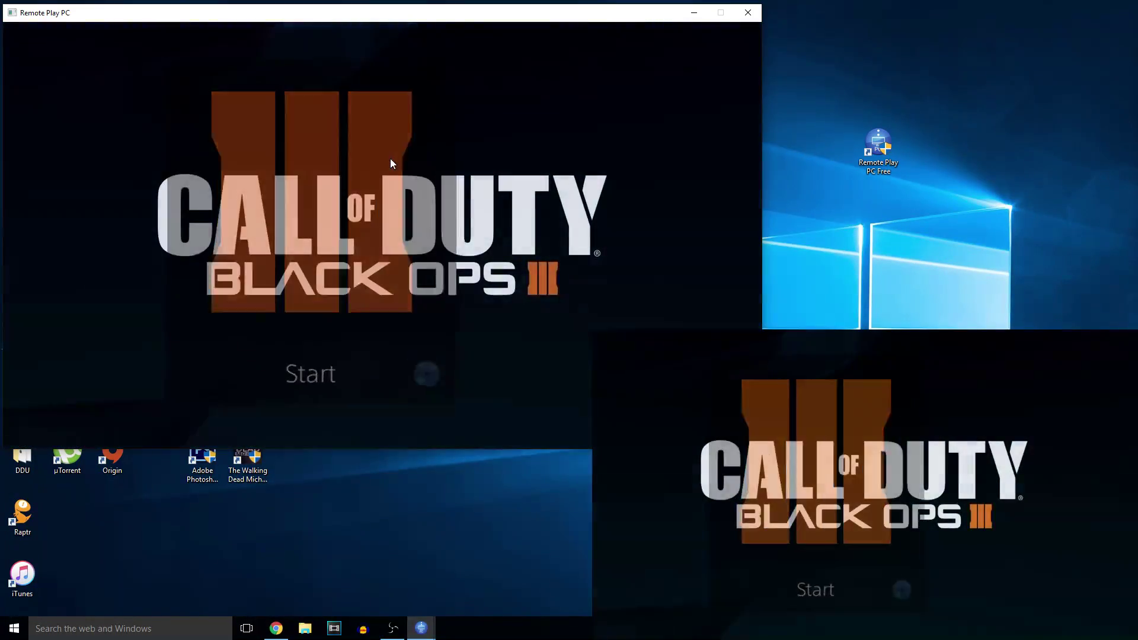